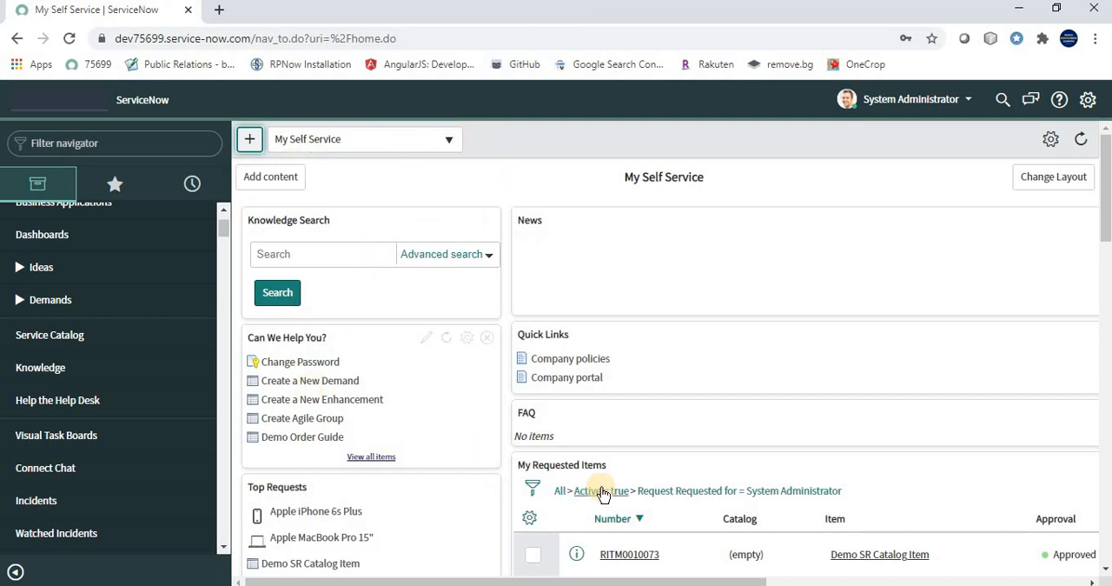
Open the Demo SR Catalog Item order form from the Hardware category of the Service Catalog
{"action": "scroll", "coordinate": [122, 430], "scroll_direction": "up", "scroll_amount": 1}
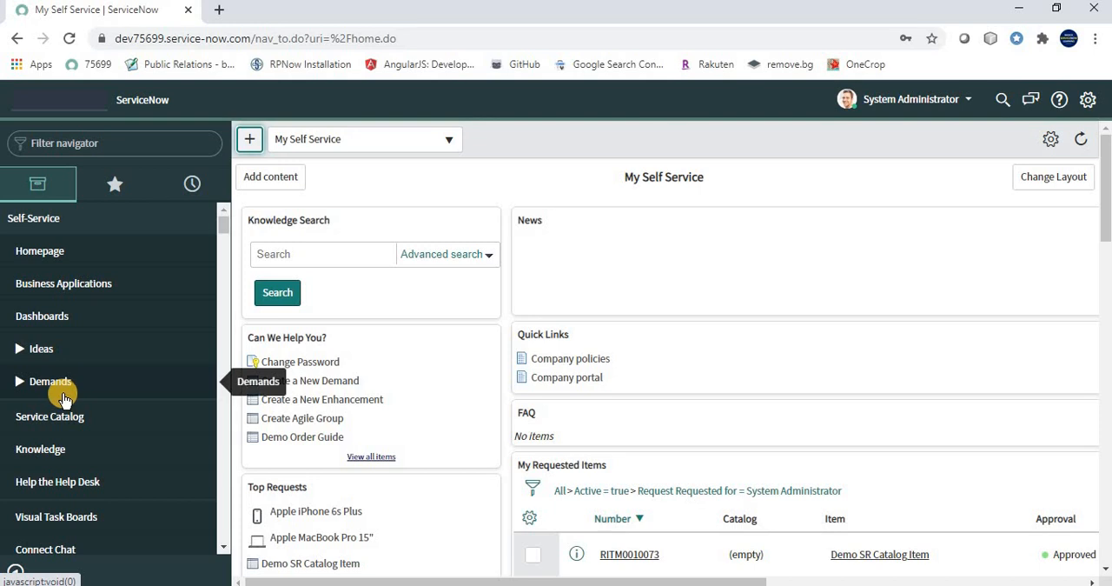
{"action": "left_click", "coordinate": [52, 421]}
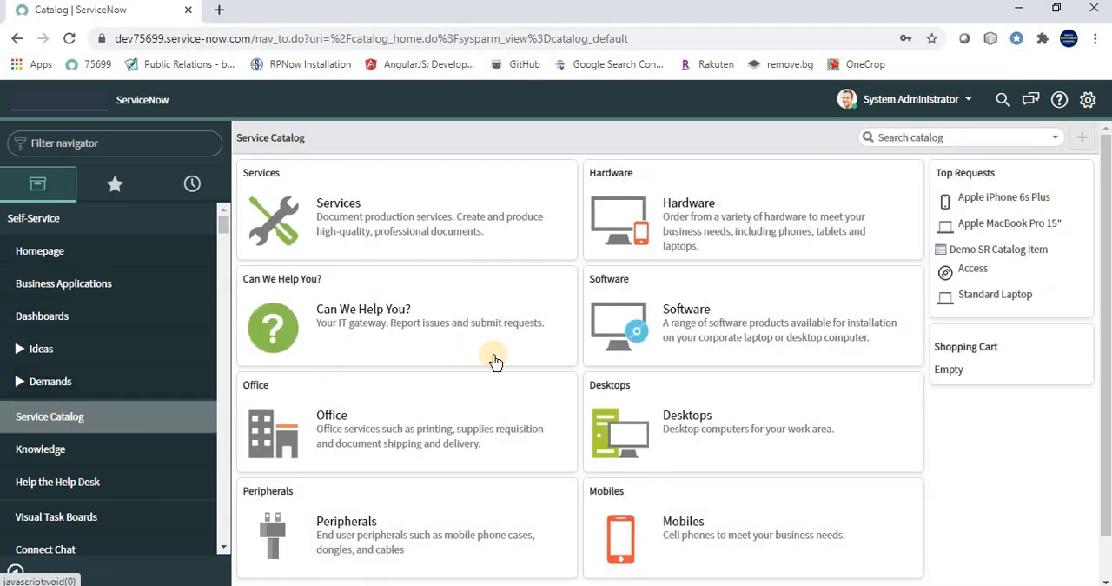
{"action": "left_click", "coordinate": [681, 205]}
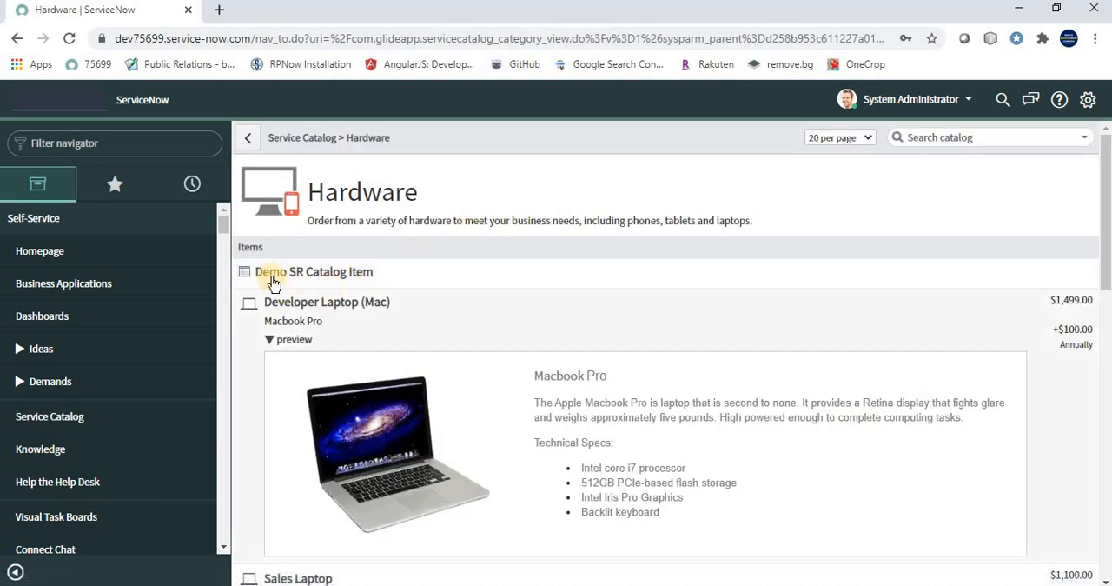
{"action": "left_click", "coordinate": [310, 277]}
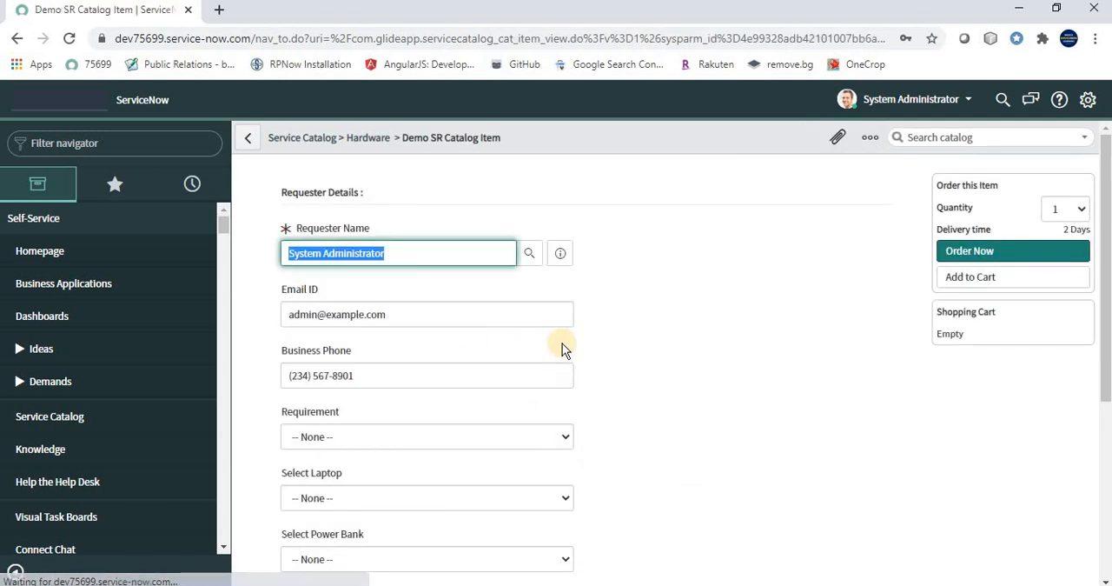
Review the fields of the Demo SR Catalog Item form and compare them with the use case slide in PowerPoint
{"action": "scroll", "coordinate": [563, 346], "scroll_direction": "down", "scroll_amount": 4}
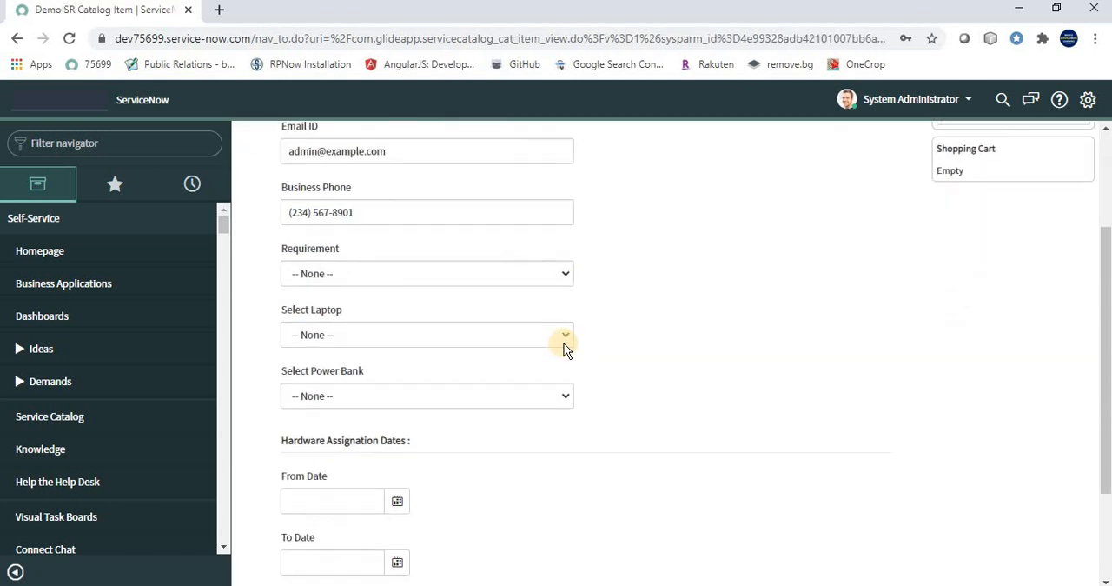
{"action": "scroll", "coordinate": [561, 344], "scroll_direction": "up", "scroll_amount": 5}
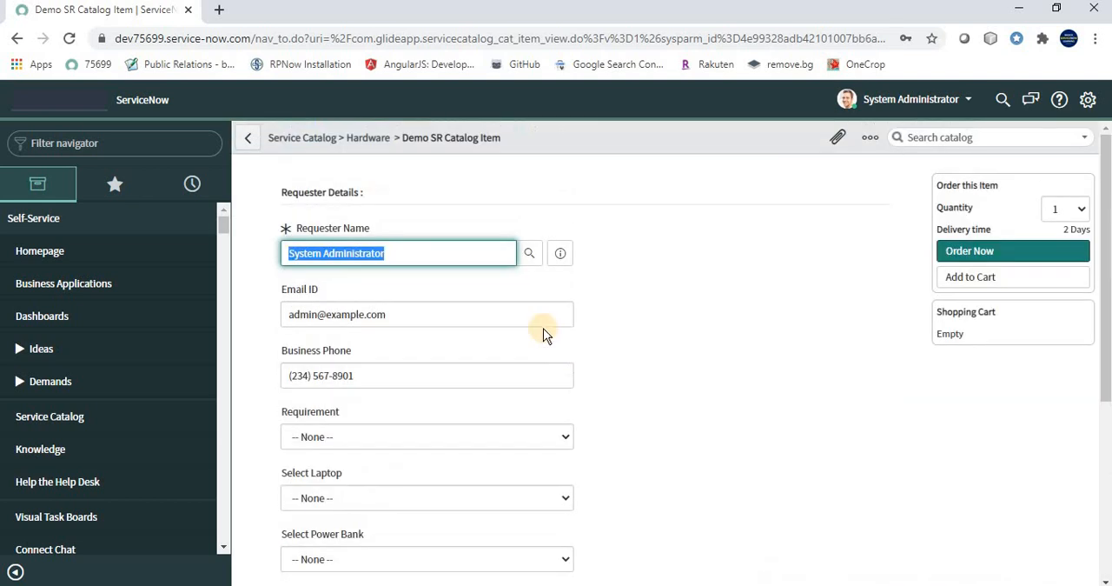
{"action": "scroll", "coordinate": [522, 340], "scroll_direction": "down", "scroll_amount": 3}
{"action": "scroll", "coordinate": [521, 340], "scroll_direction": "up", "scroll_amount": 3}
{"action": "key", "text": "alt+Tab"}
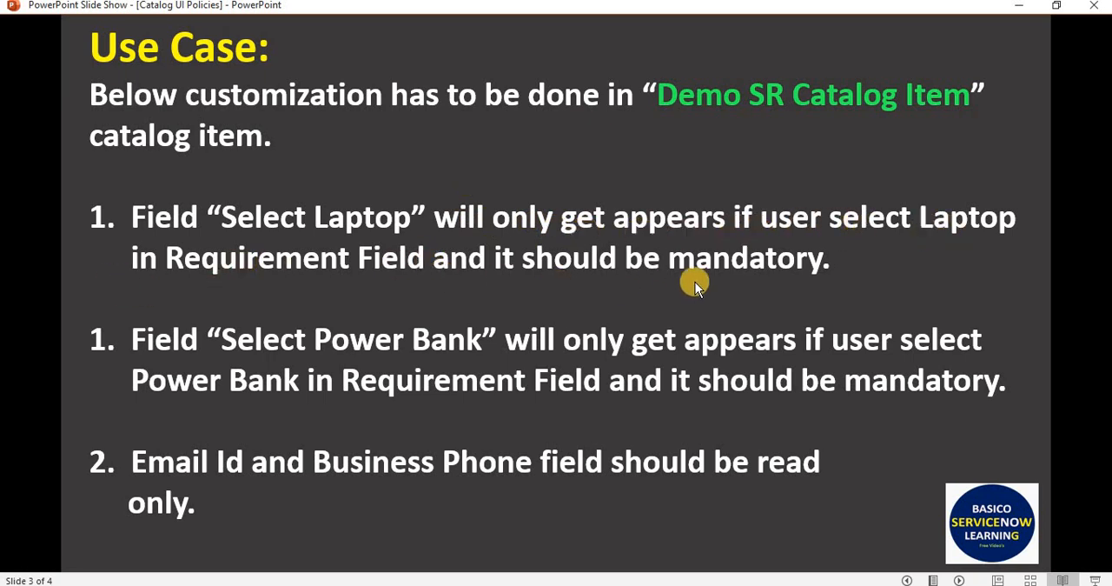
{"action": "key", "text": "alt+Tab"}
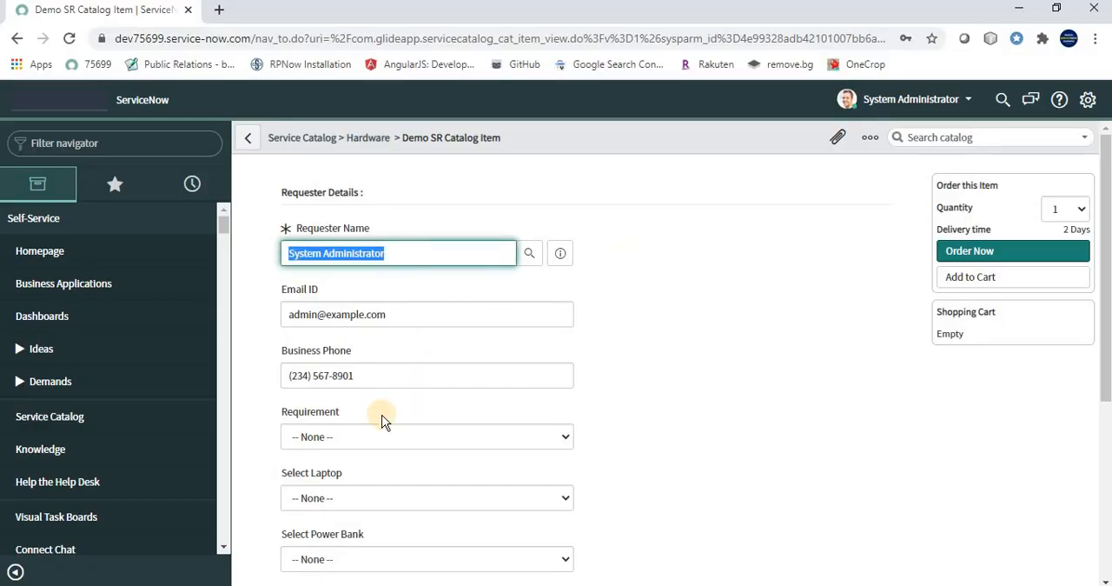
Set Requirement to Laptop on the order form and check the choices offered by Select Laptop
{"action": "scroll", "coordinate": [379, 418], "scroll_direction": "down", "scroll_amount": 1}
{"action": "left_click", "coordinate": [305, 391]}
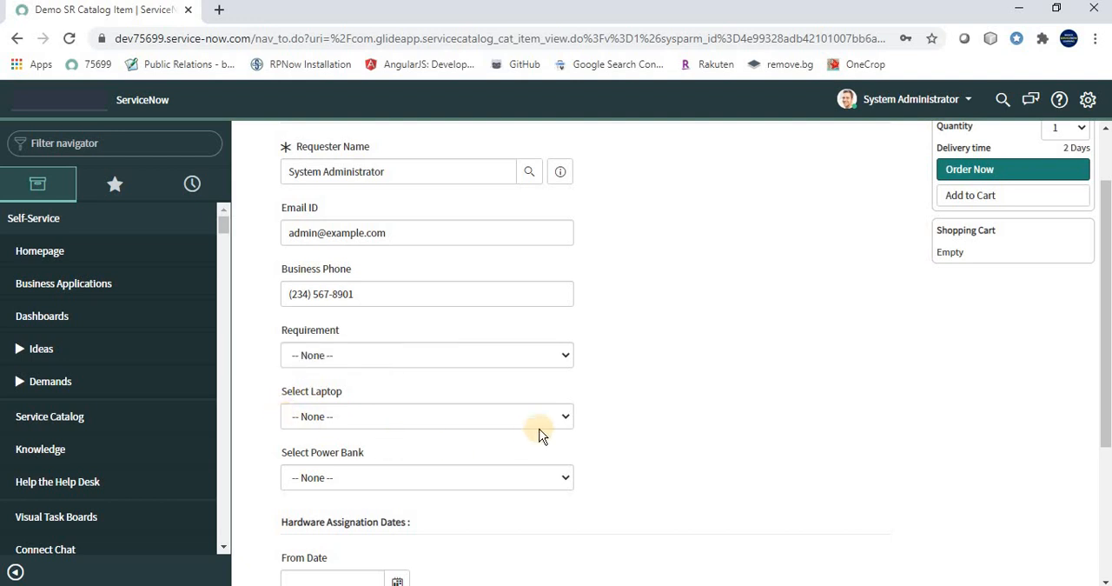
{"action": "left_click", "coordinate": [311, 355]}
{"action": "left_click", "coordinate": [310, 391]}
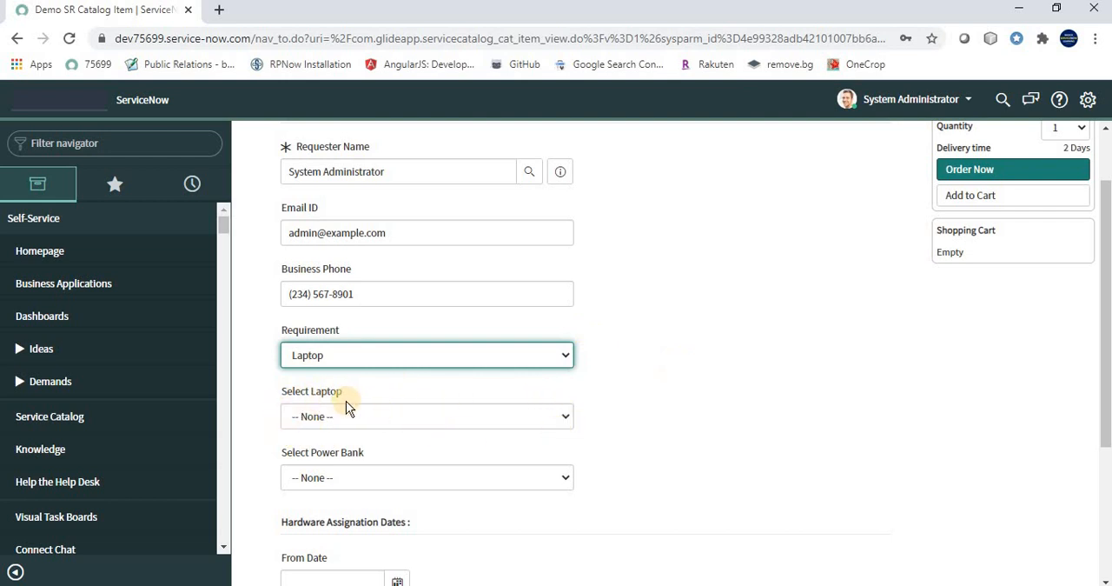
{"action": "left_click", "coordinate": [338, 357]}
{"action": "left_click", "coordinate": [315, 390]}
{"action": "left_click", "coordinate": [344, 421]}
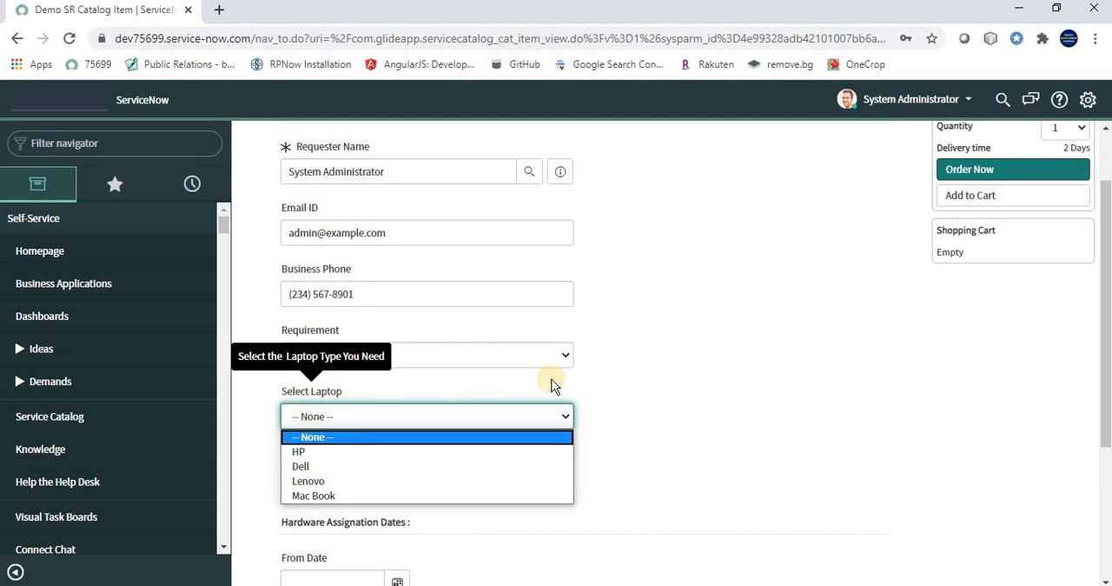
{"action": "left_click", "coordinate": [621, 377]}
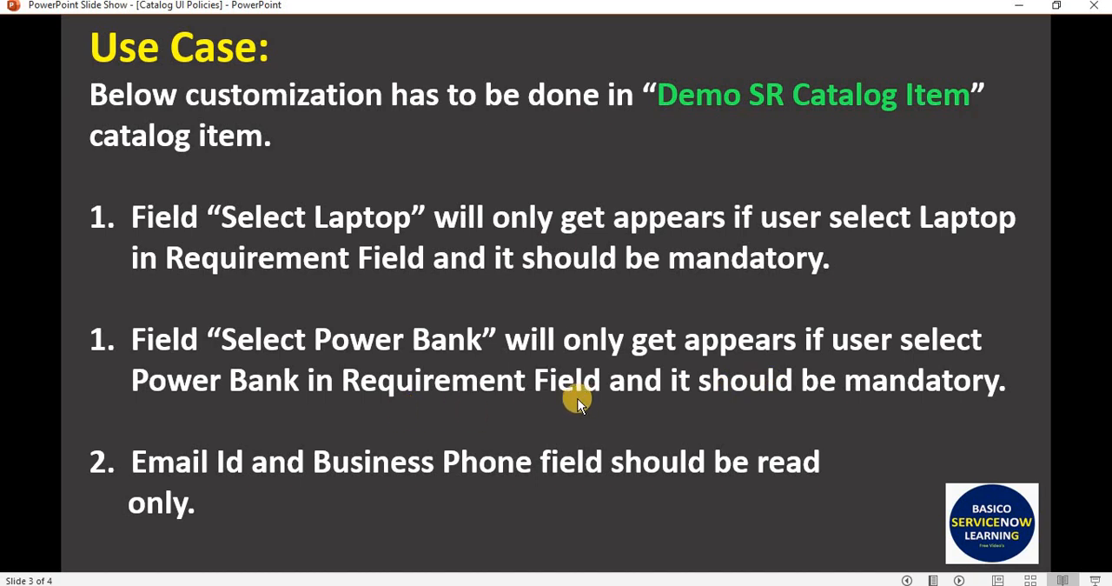
Return from the slide to the order form, set Requirement to Power Bank and check the Select Power Bank field's hint
{"action": "key", "text": "alt+Tab"}
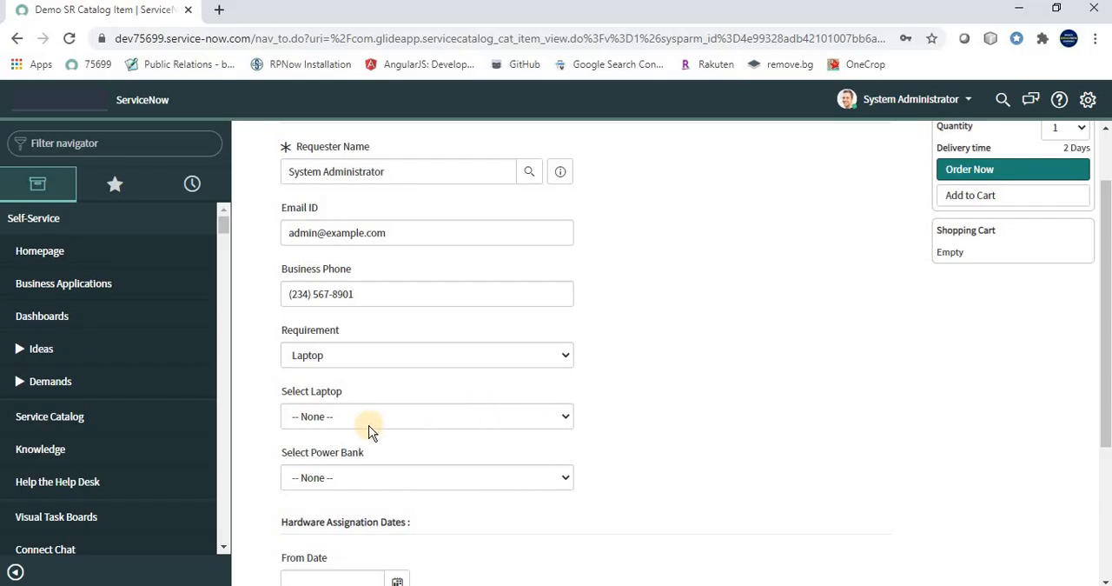
{"action": "left_click", "coordinate": [366, 424]}
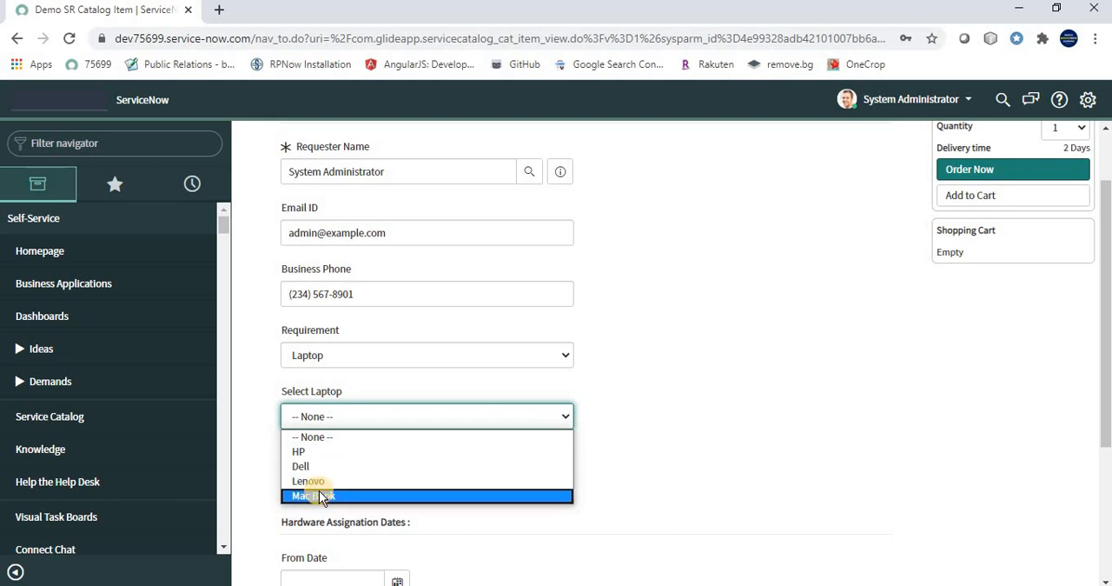
{"action": "left_click", "coordinate": [370, 357]}
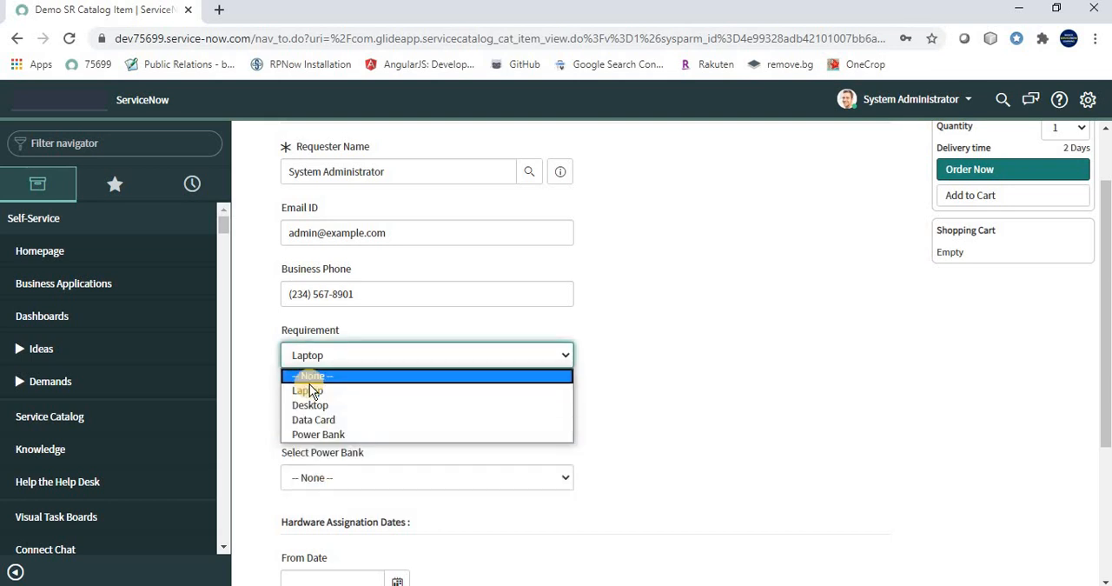
{"action": "key", "text": "Return"}
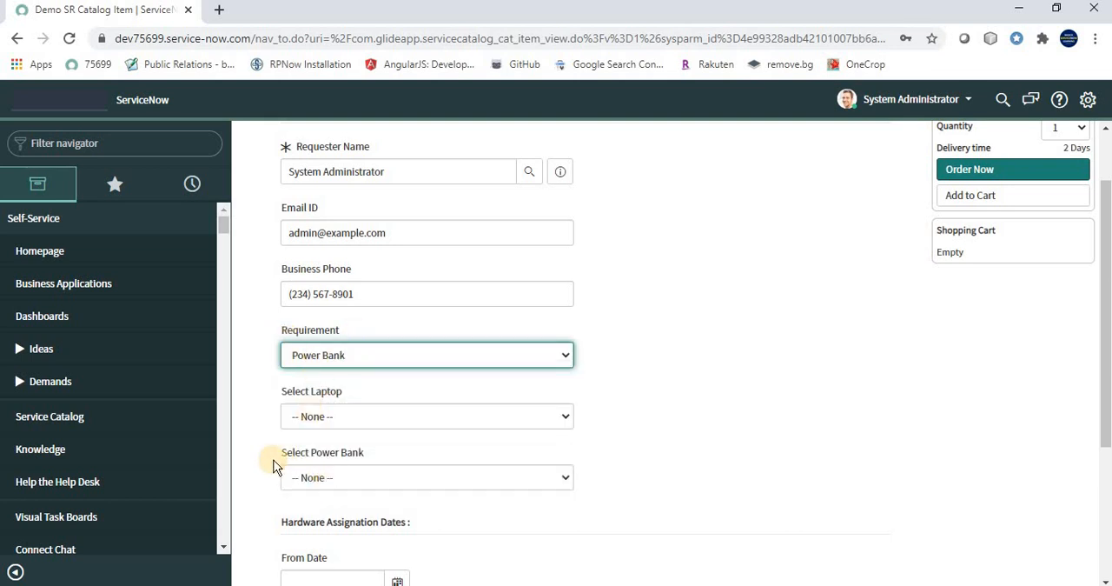
{"action": "mouse_move", "coordinate": [356, 455]}
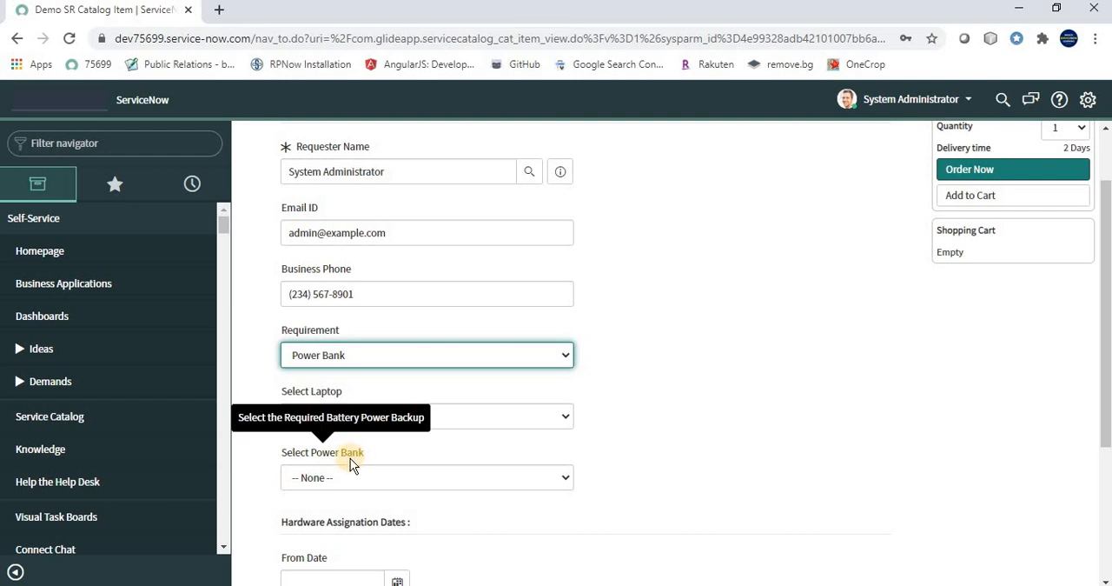
Check the slide's read-only requirement, examine whether Email ID and Business Phone are editable, and review the rest of the form
{"action": "key", "text": "alt+Tab"}
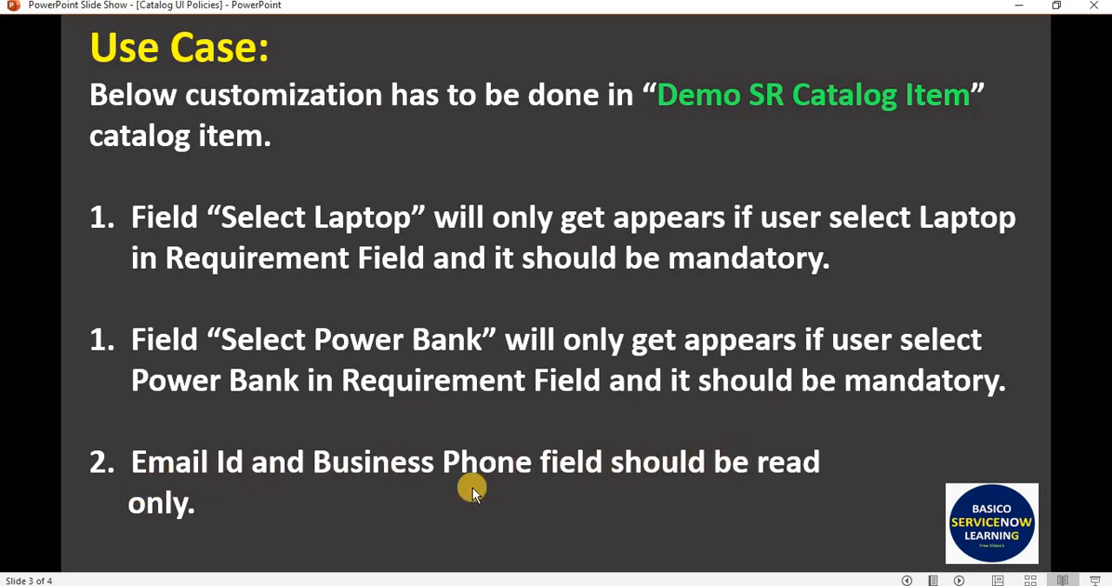
{"action": "key", "text": "alt+Tab"}
{"action": "scroll", "coordinate": [385, 356], "scroll_direction": "up", "scroll_amount": 2}
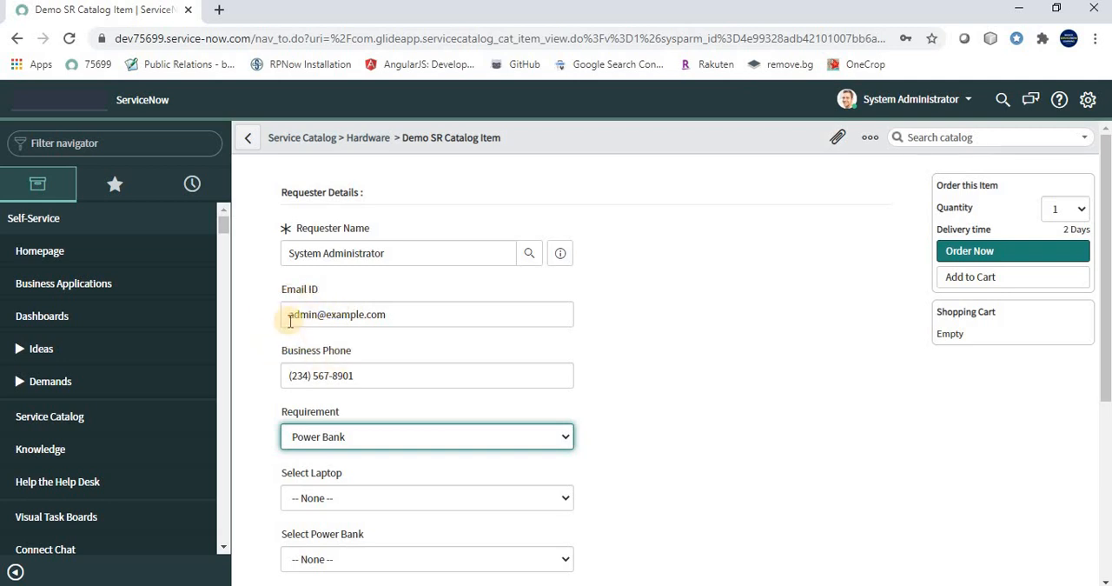
{"action": "left_click_drag", "start_coordinate": [289, 315], "coordinate": [266, 385]}
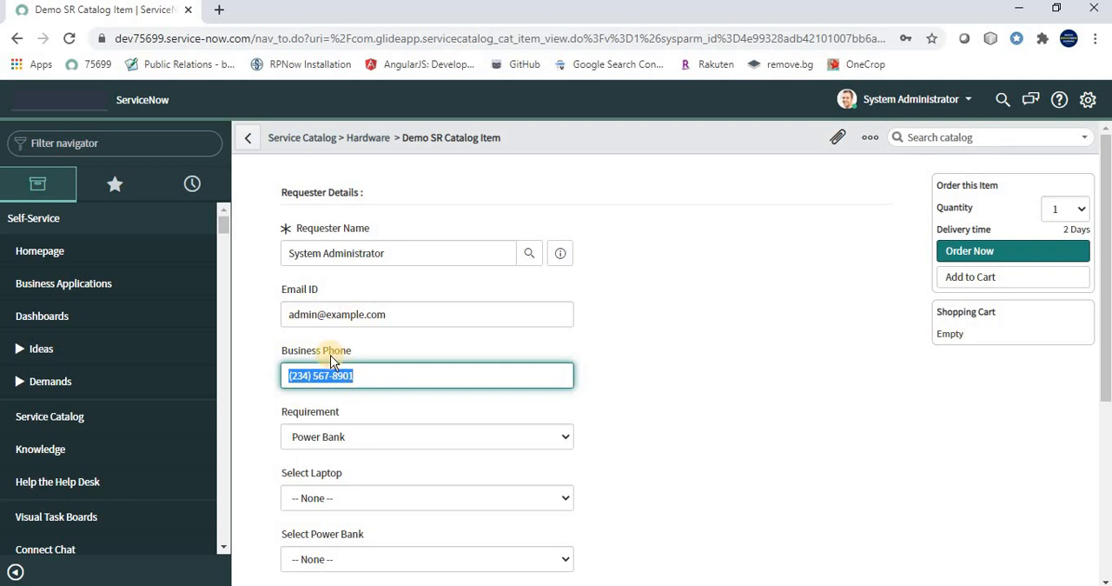
{"action": "mouse_move", "coordinate": [356, 244]}
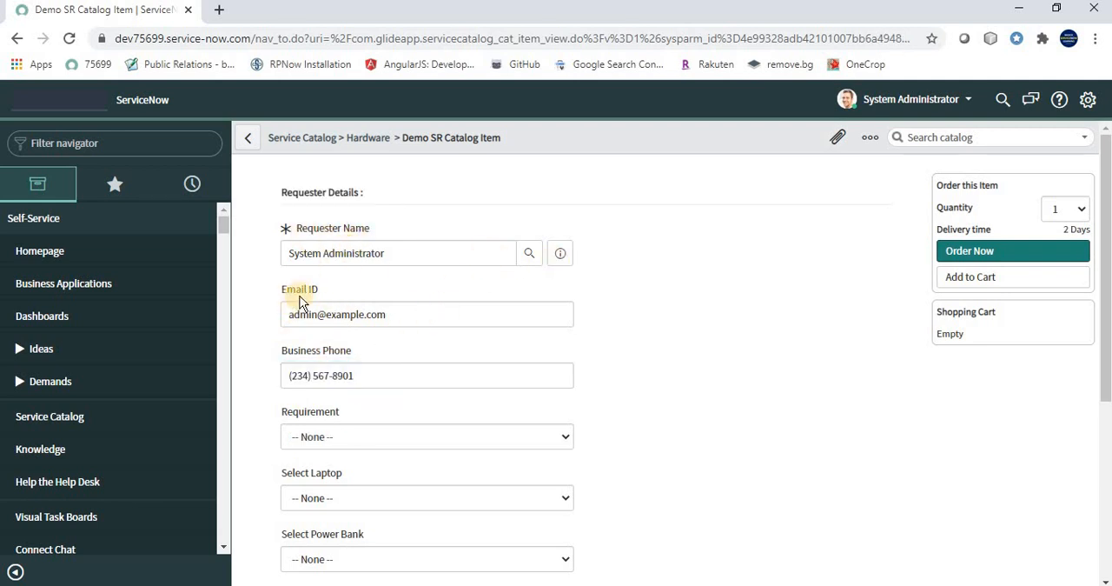
{"action": "left_click", "coordinate": [380, 378]}
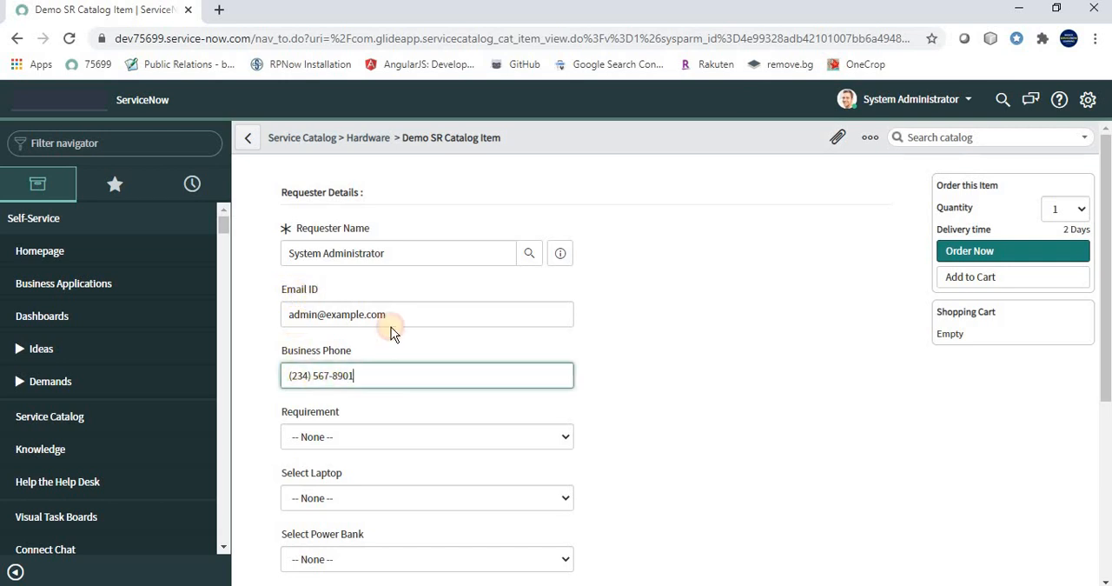
{"action": "left_click", "coordinate": [389, 313]}
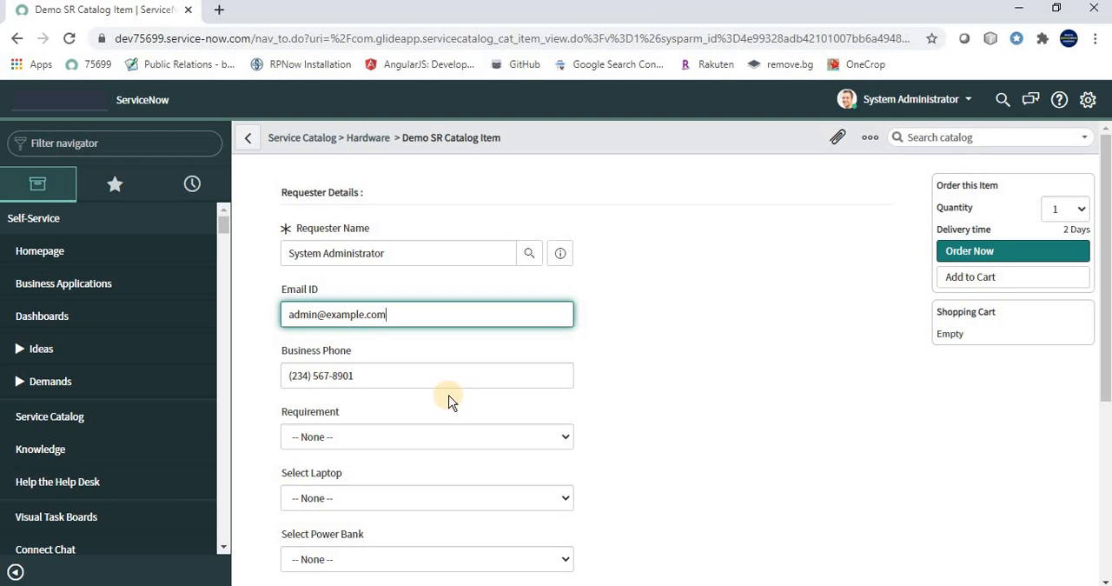
{"action": "scroll", "coordinate": [449, 401], "scroll_direction": "down", "scroll_amount": 1}
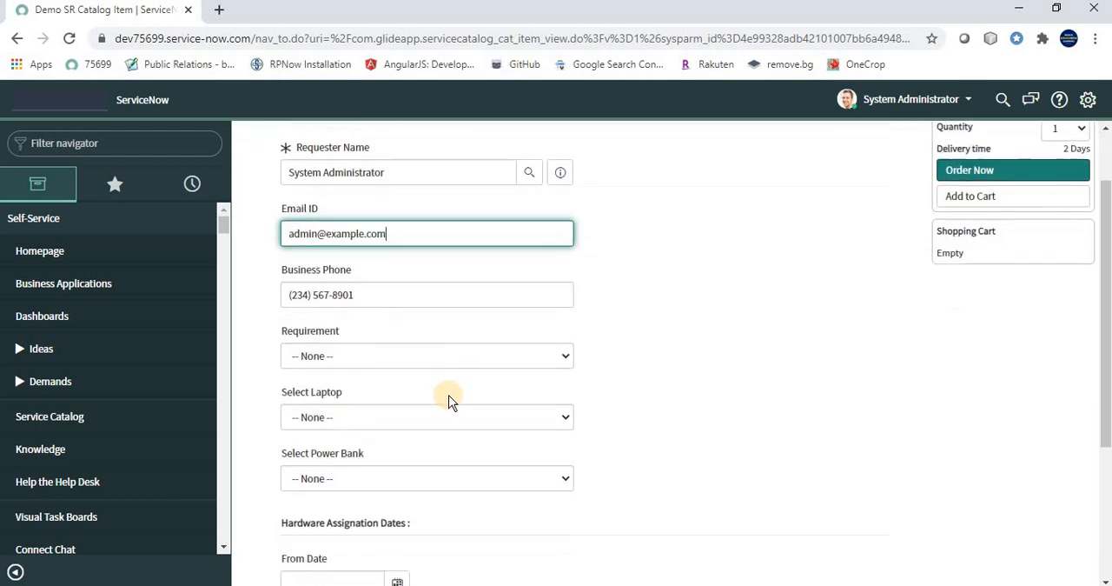
{"action": "scroll", "coordinate": [447, 397], "scroll_direction": "down", "scroll_amount": 3}
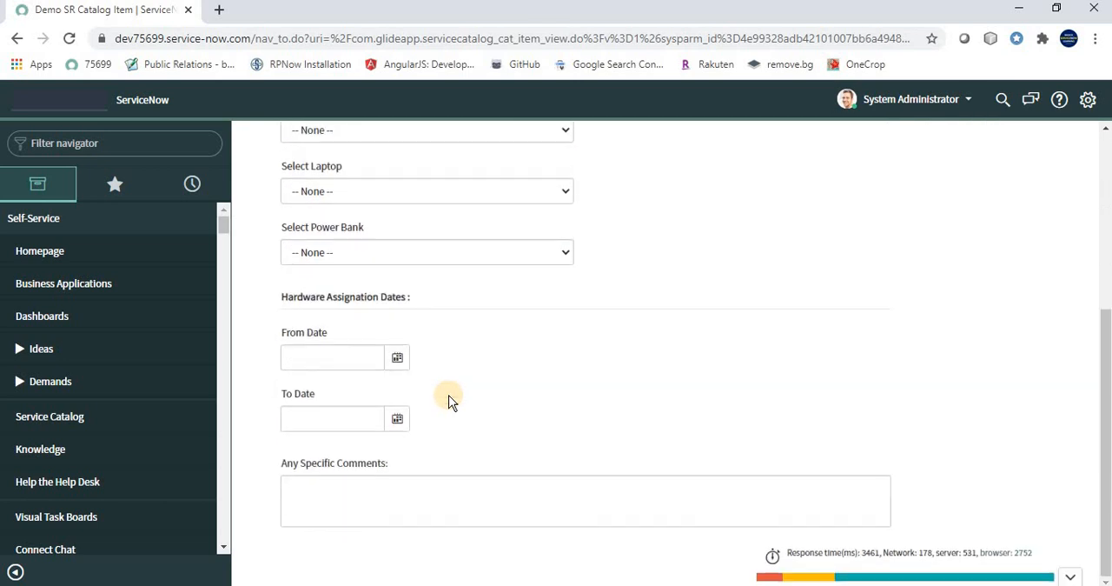
{"action": "scroll", "coordinate": [447, 397], "scroll_direction": "up", "scroll_amount": 4}
Find Maintain Items in the navigator, open it in a new browser tab, and open the Demo SR Catalog Item record
{"action": "left_click", "coordinate": [159, 143]}
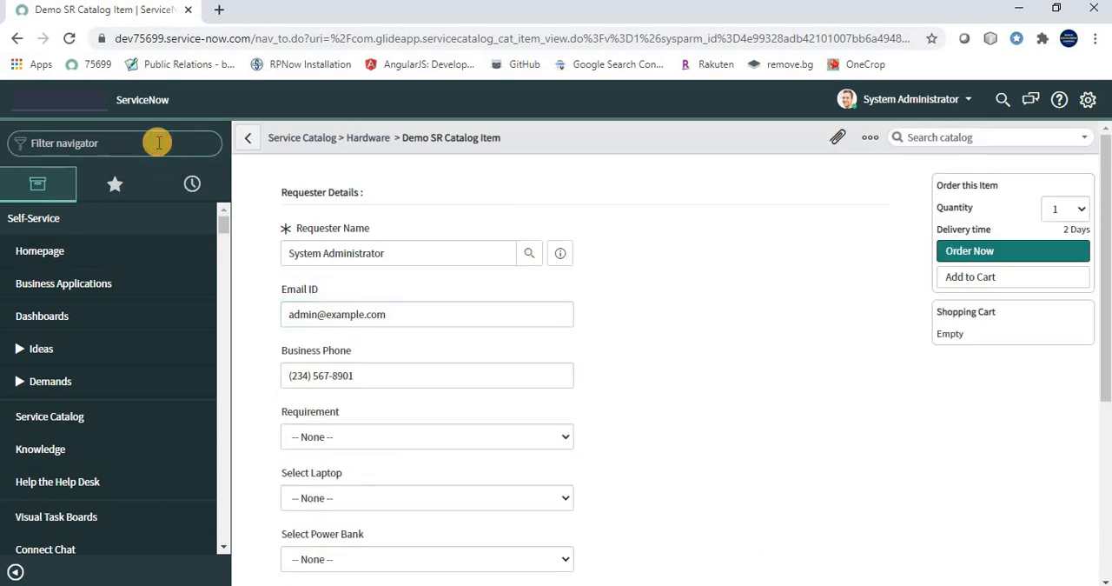
{"action": "type", "text": "ma"}
{"action": "type", "text": "intain ti"}
{"action": "type", "text": " item"}
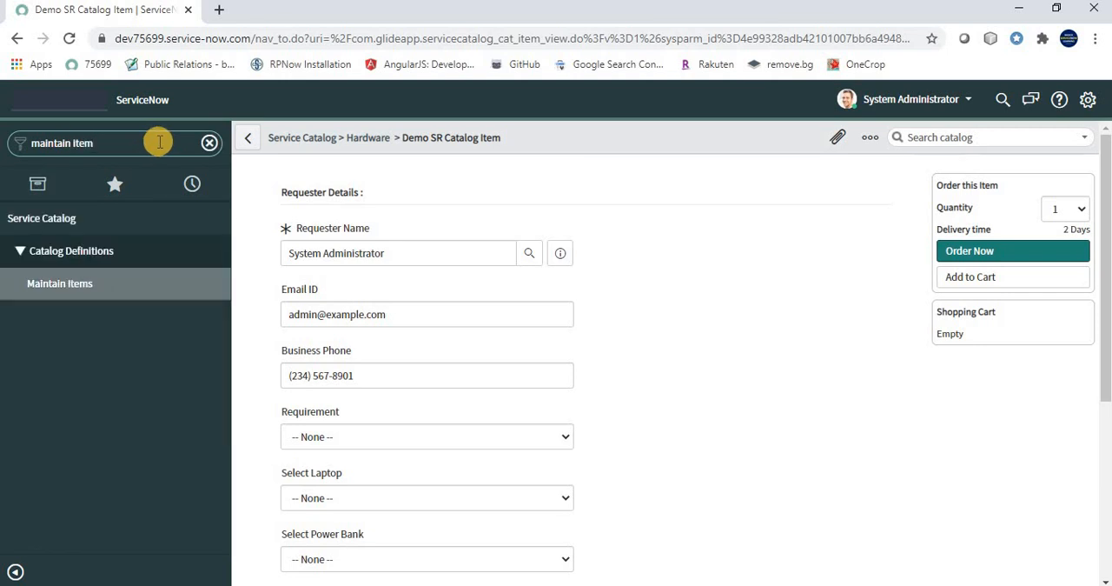
{"action": "middle_click", "coordinate": [70, 294]}
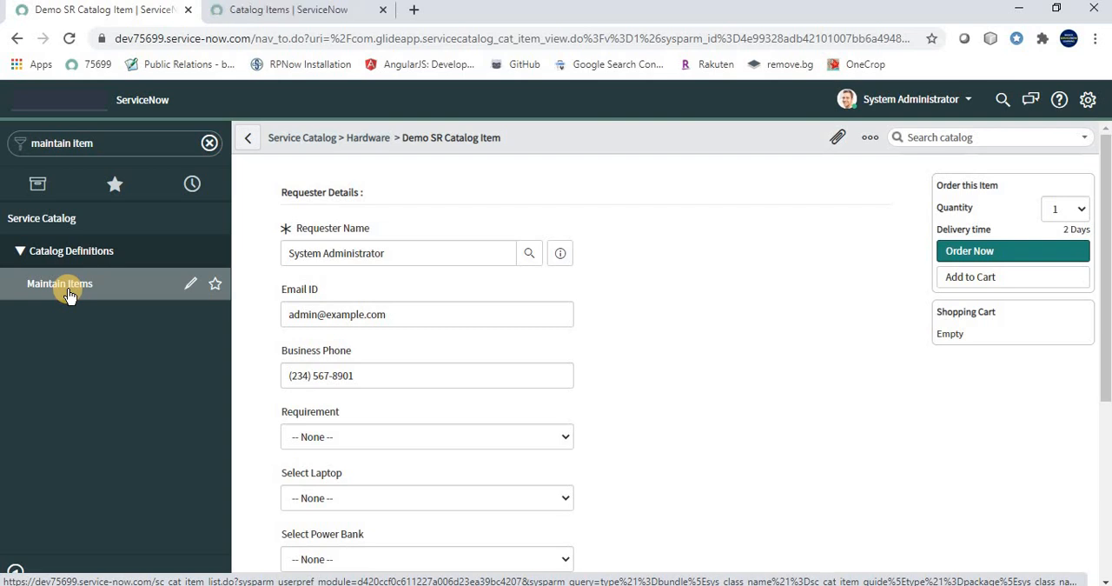
{"action": "left_click", "coordinate": [263, 17]}
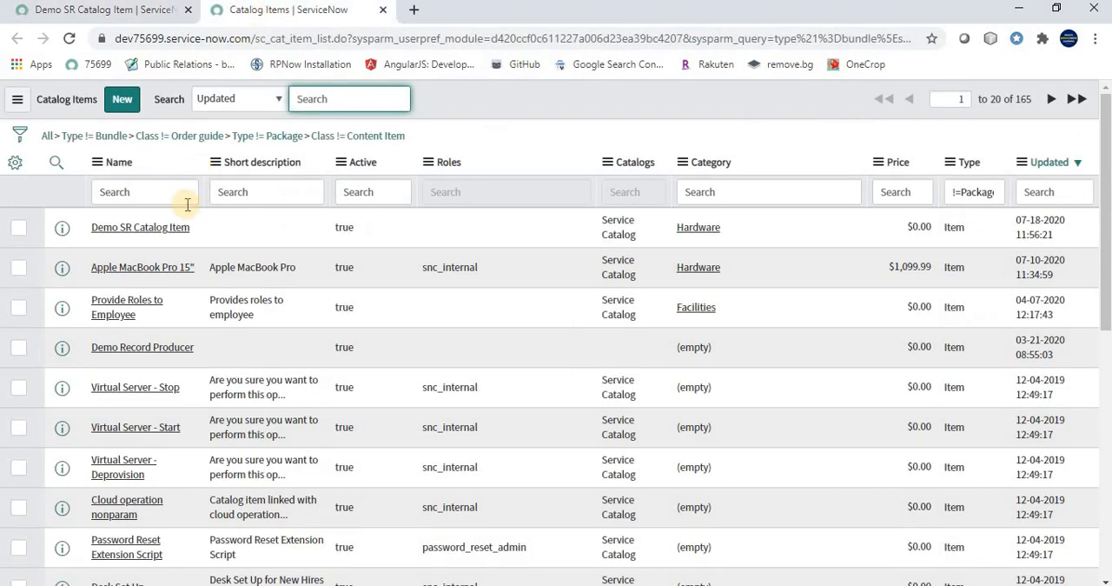
{"action": "left_click", "coordinate": [135, 230]}
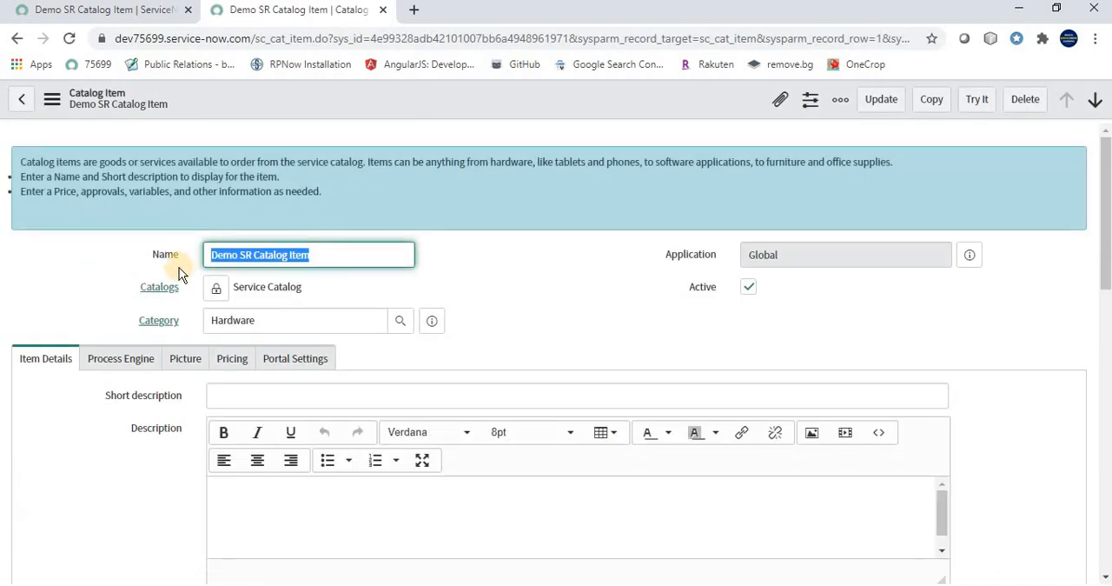
Start a new catalog UI policy from the Catalog UI Policies related list of the Demo SR Catalog Item
{"action": "scroll", "coordinate": [179, 272], "scroll_direction": "down", "scroll_amount": 8}
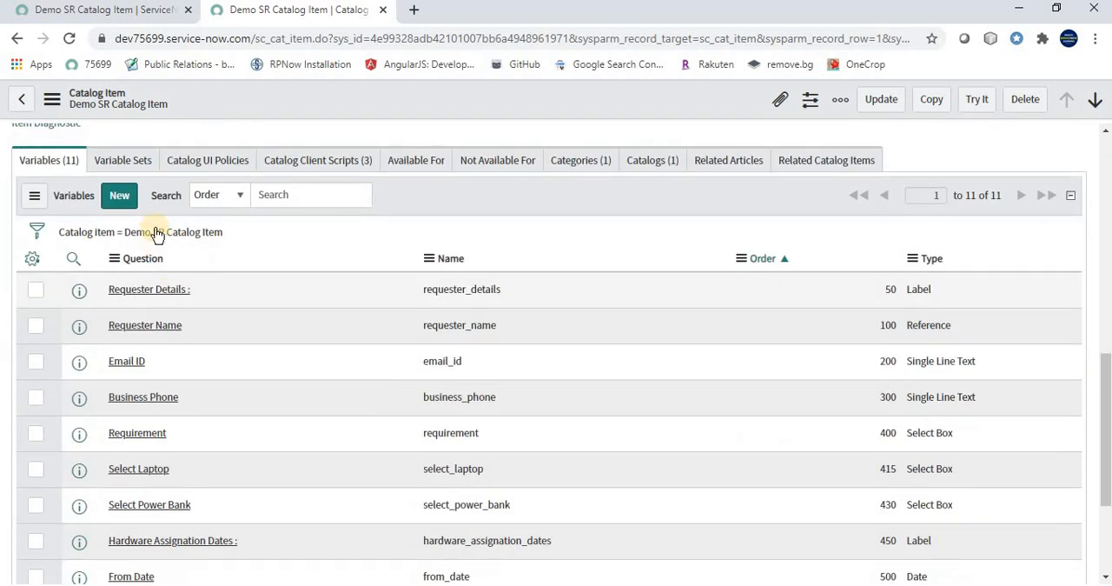
{"action": "left_click", "coordinate": [207, 165]}
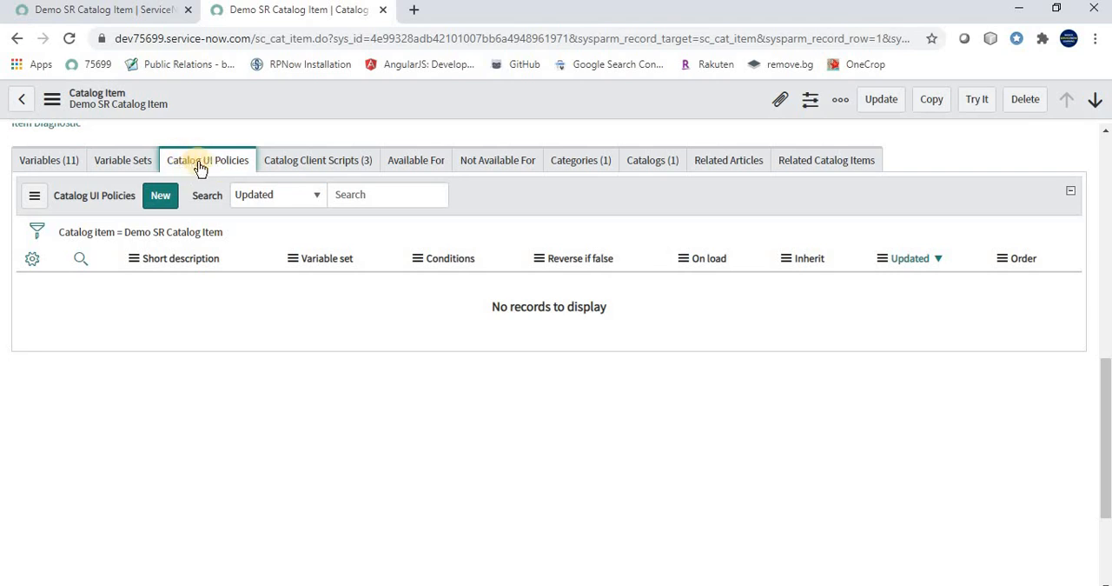
{"action": "left_click", "coordinate": [158, 201]}
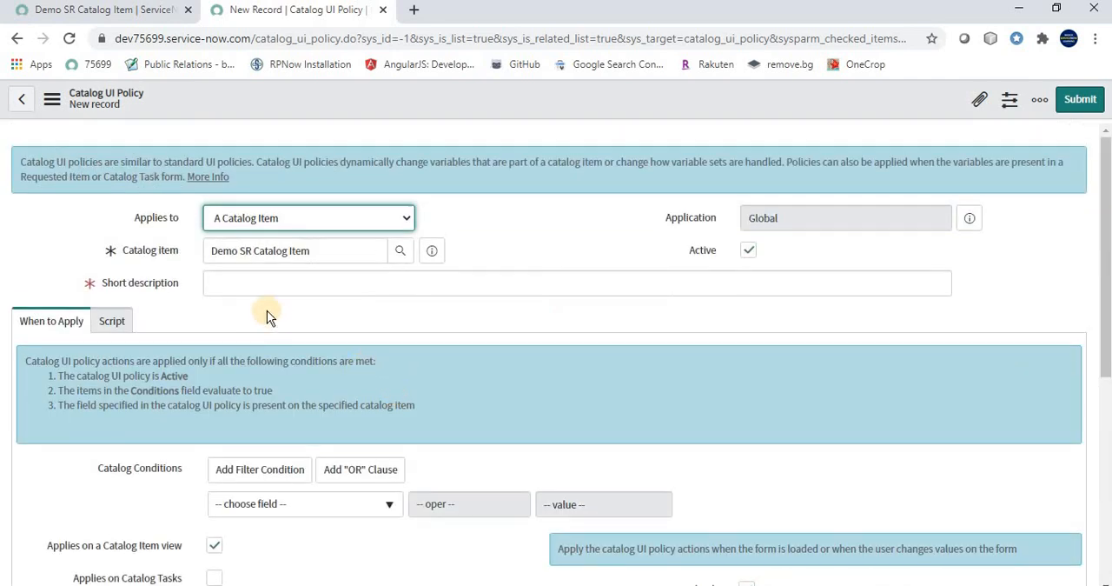
Consult the use case slide and enter "Select Laoptop UI Policies" as the new policy's short description
{"action": "left_click", "coordinate": [251, 281]}
{"action": "key", "text": "alt+Tab"}
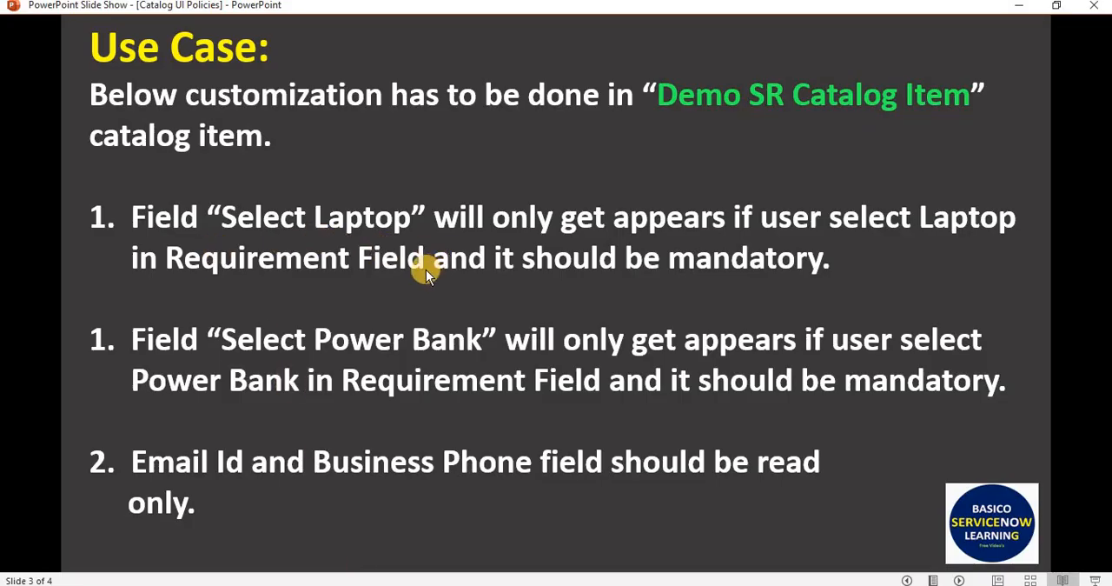
{"action": "key", "text": "alt+Tab"}
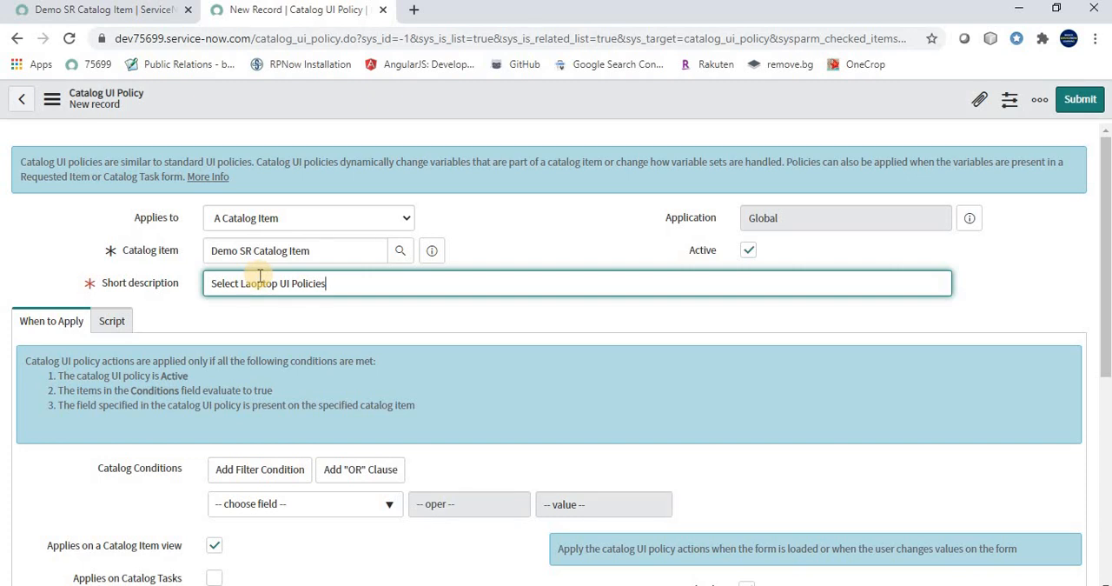
Examine the new policy's When to Apply and Script settings and check the use case slide for the Select Laptop requirement
{"action": "scroll", "coordinate": [80, 283], "scroll_direction": "down", "scroll_amount": 1}
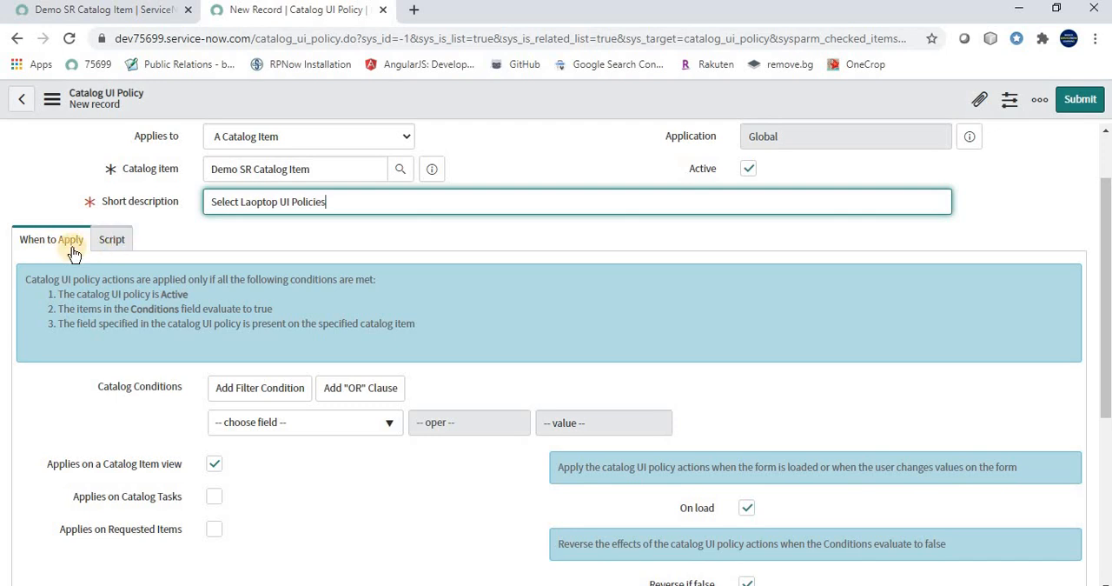
{"action": "left_click", "coordinate": [112, 240]}
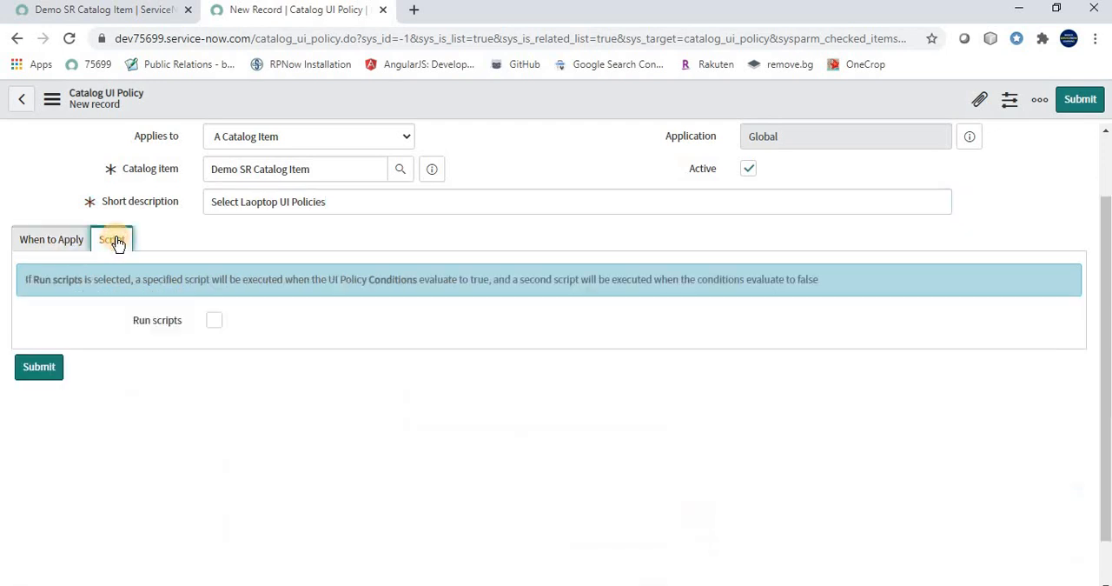
{"action": "left_click", "coordinate": [66, 244]}
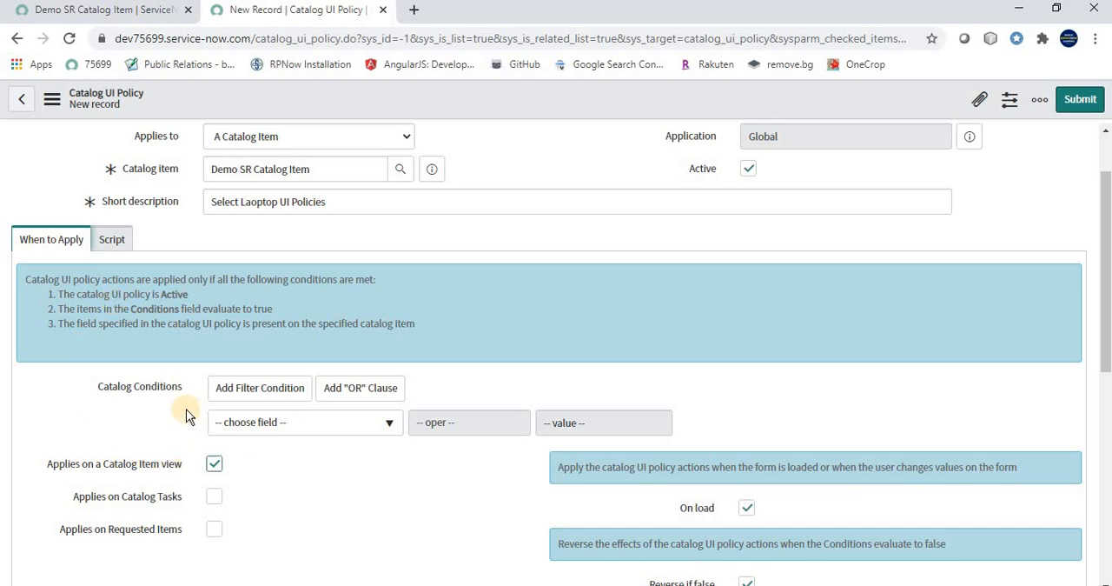
{"action": "scroll", "coordinate": [185, 413], "scroll_direction": "down", "scroll_amount": 2}
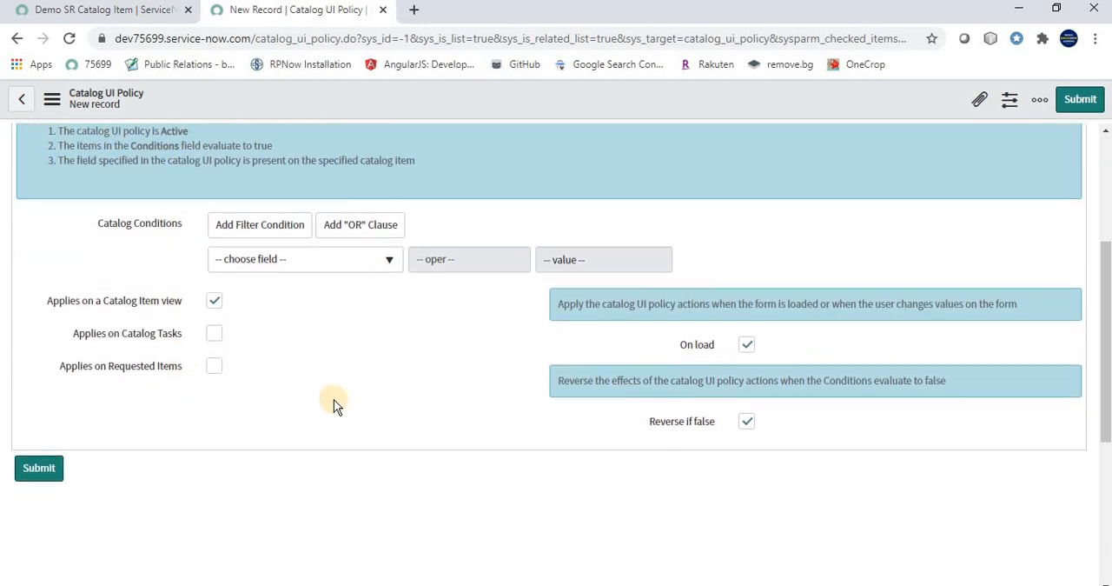
{"action": "scroll", "coordinate": [84, 294], "scroll_direction": "up", "scroll_amount": 2}
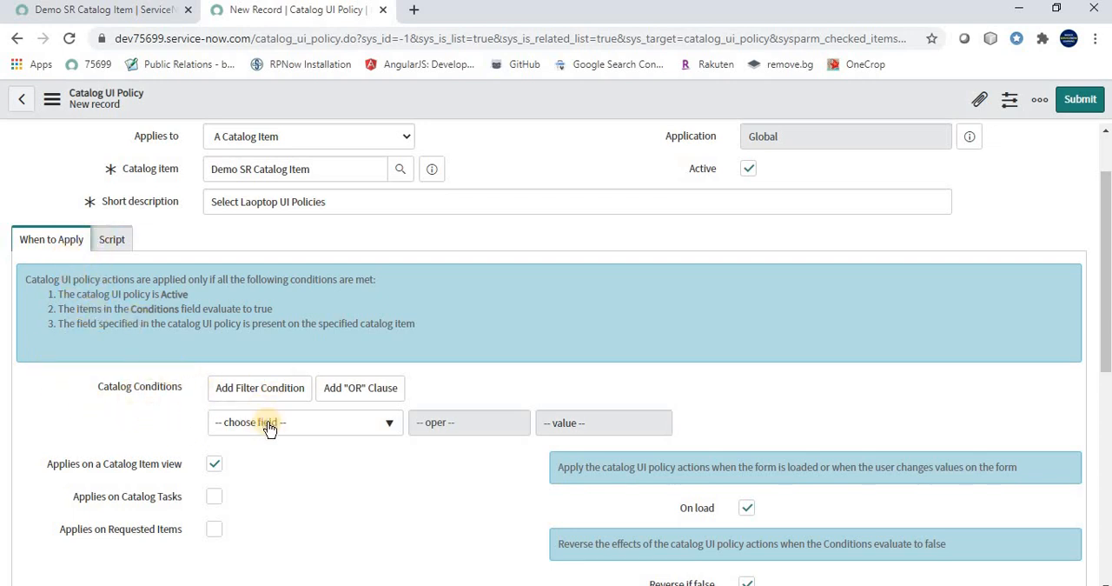
{"action": "key", "text": "alt+Tab"}
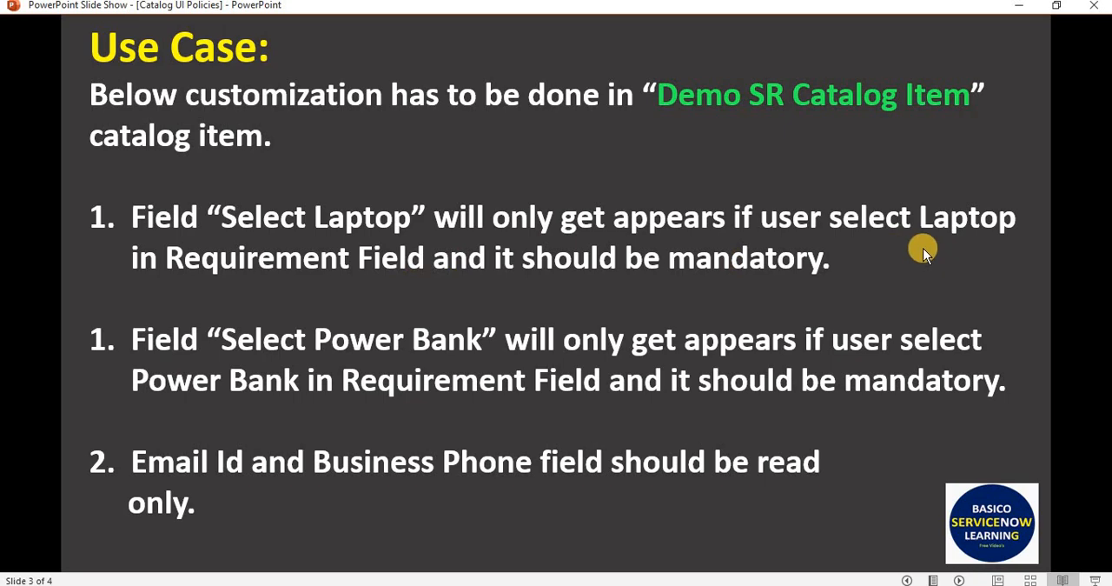
{"action": "key", "text": "alt+Tab"}
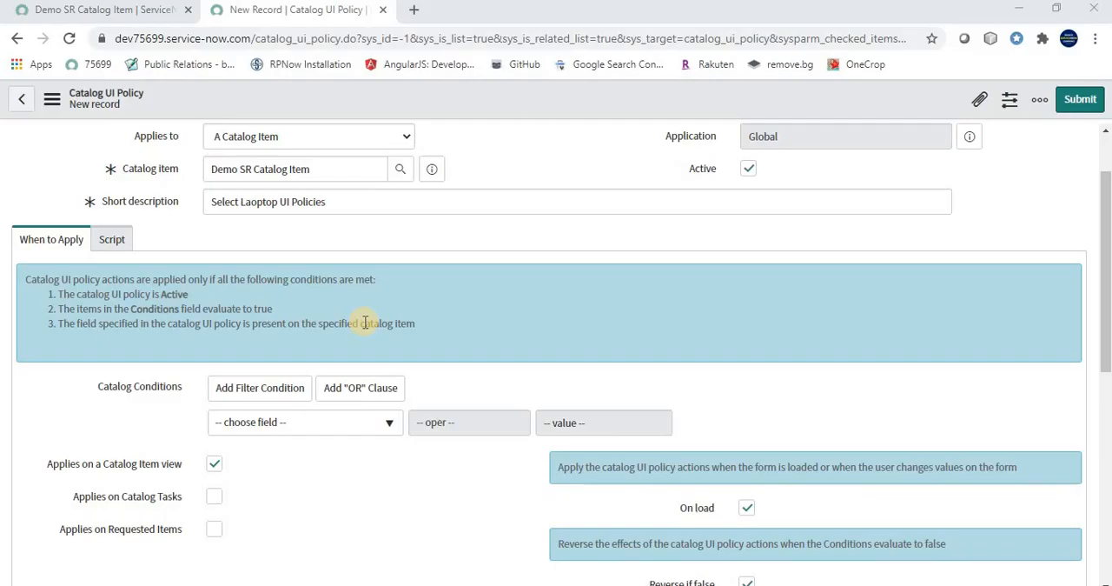
Set the policy's catalog condition to requirement is Laptop and save the record without leaving it
{"action": "left_click", "coordinate": [291, 424]}
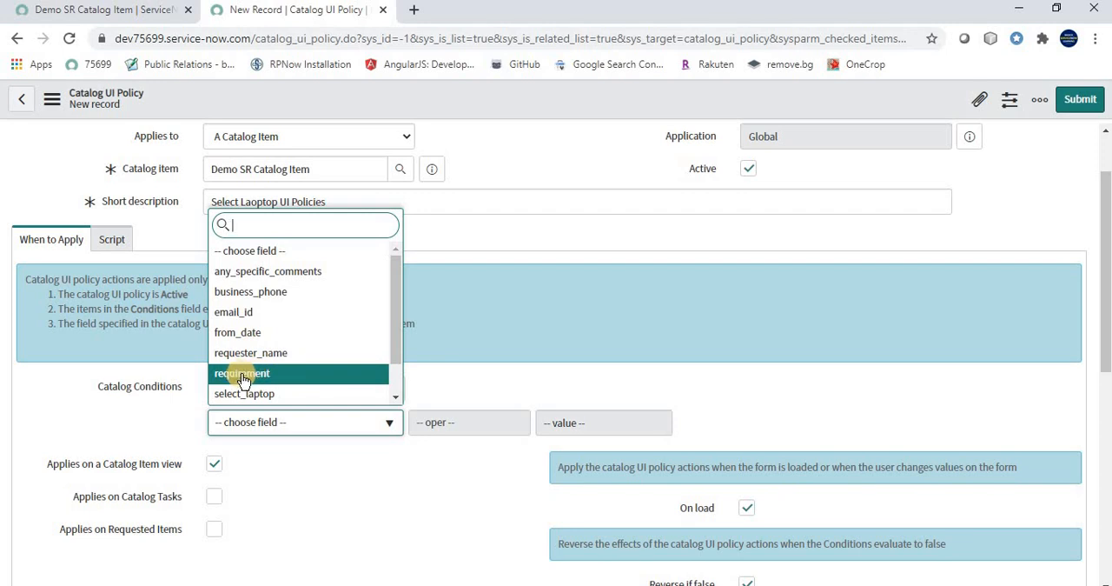
{"action": "left_click", "coordinate": [243, 378]}
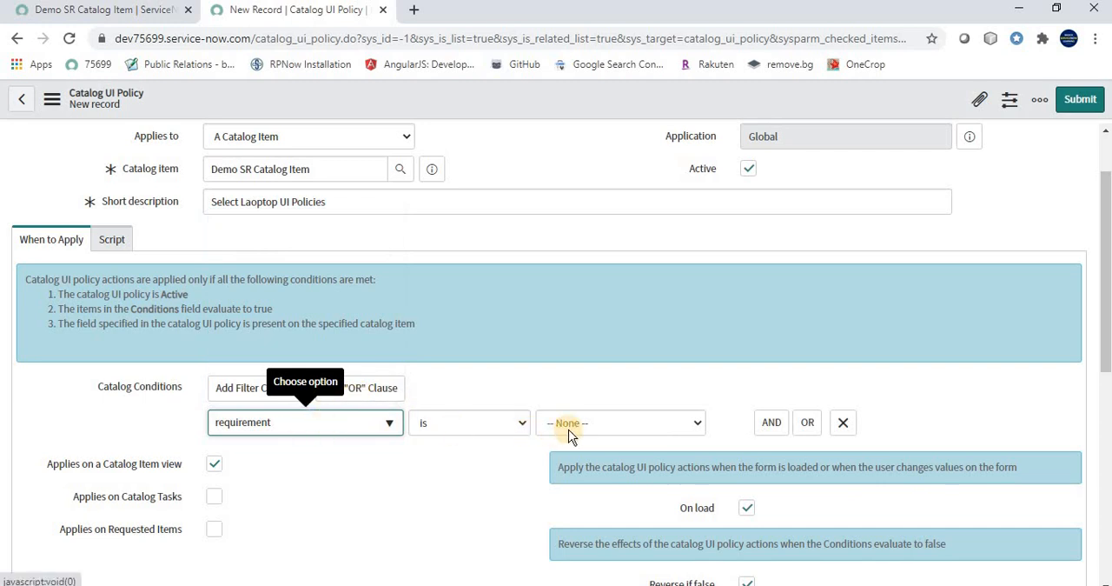
{"action": "left_click", "coordinate": [614, 421]}
{"action": "left_click", "coordinate": [569, 455]}
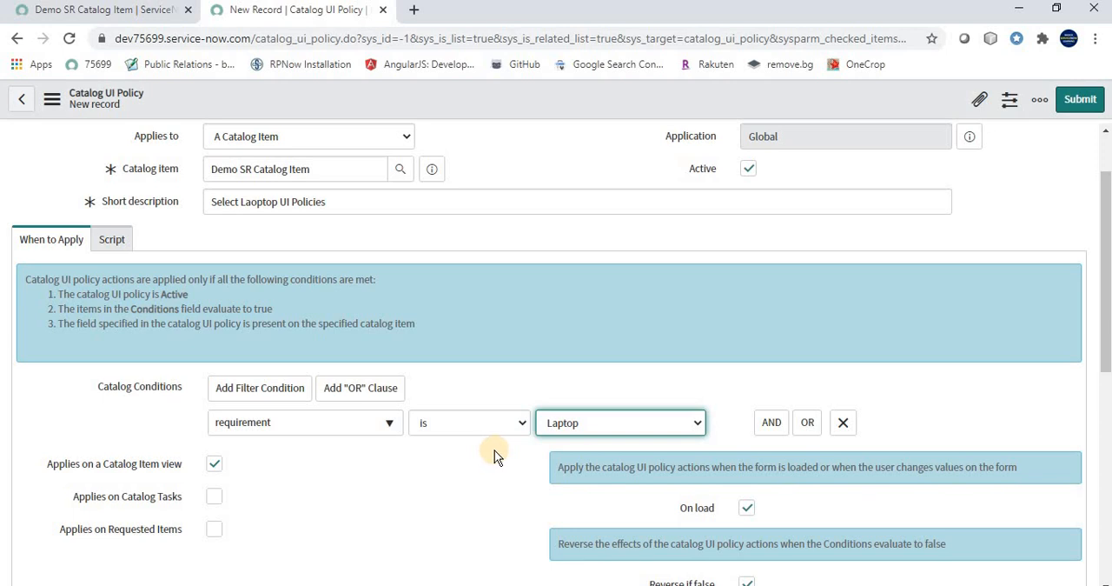
{"action": "scroll", "coordinate": [494, 451], "scroll_direction": "down", "scroll_amount": 2}
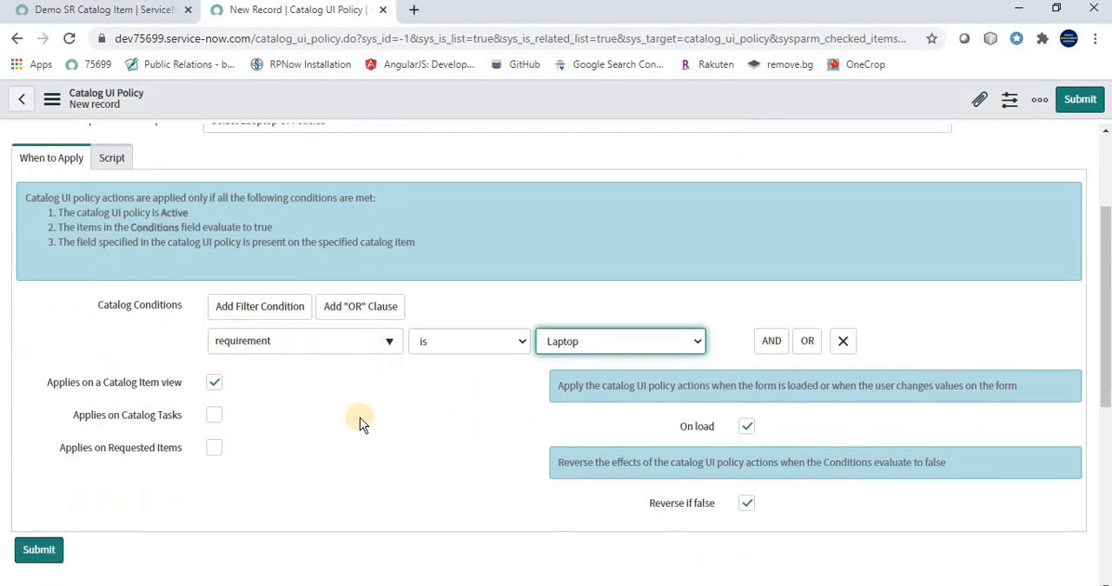
{"action": "right_click", "coordinate": [503, 100]}
{"action": "left_click", "coordinate": [523, 117]}
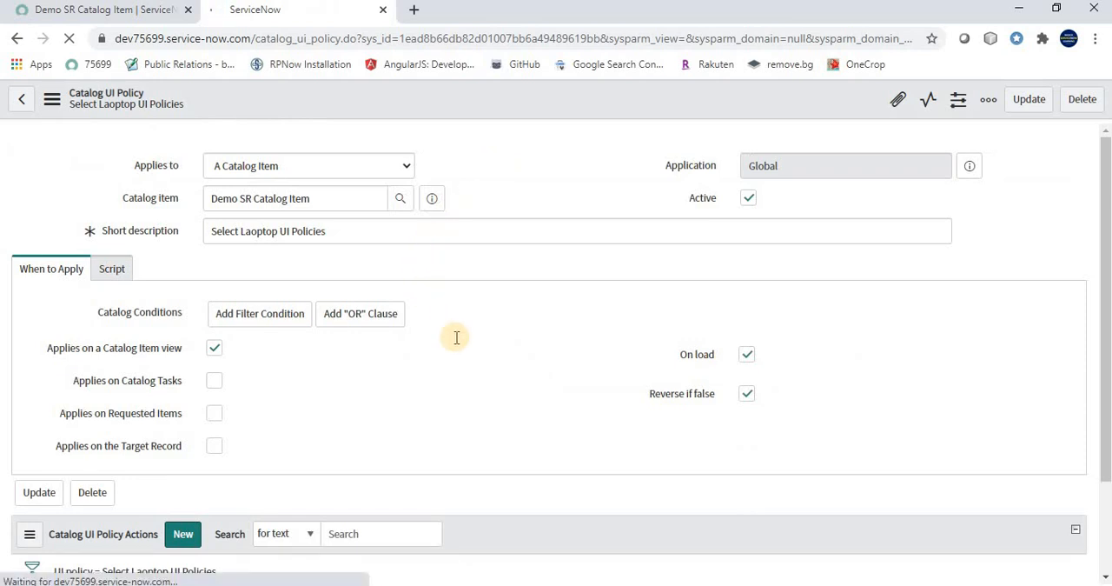
Add a catalog UI policy action for select_laptop with Mandatory True and Visible True, and submit it
{"action": "scroll", "coordinate": [455, 341], "scroll_direction": "down", "scroll_amount": 2}
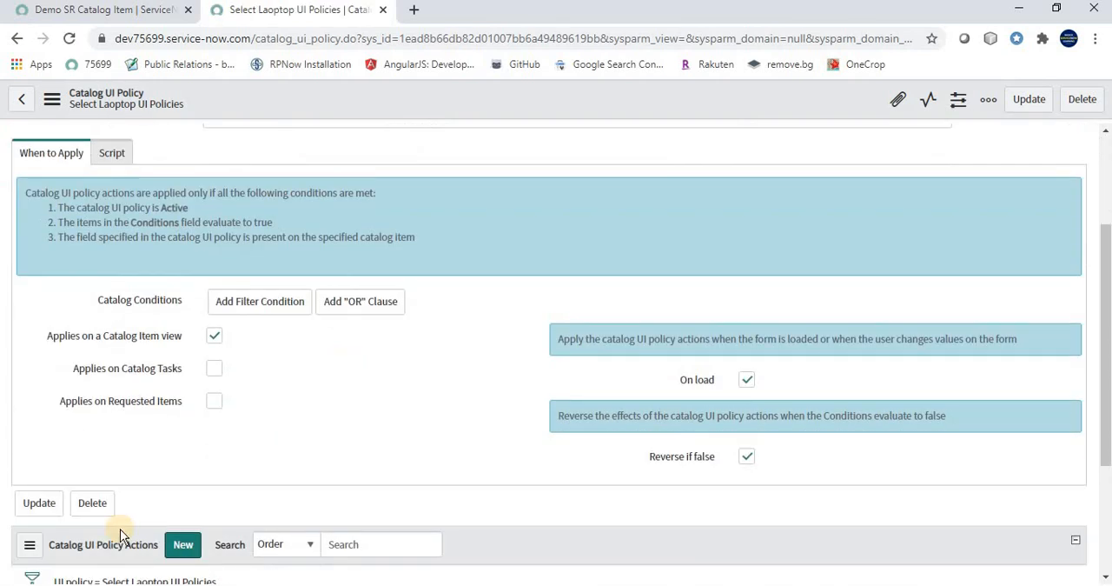
{"action": "scroll", "coordinate": [317, 465], "scroll_direction": "down", "scroll_amount": 2}
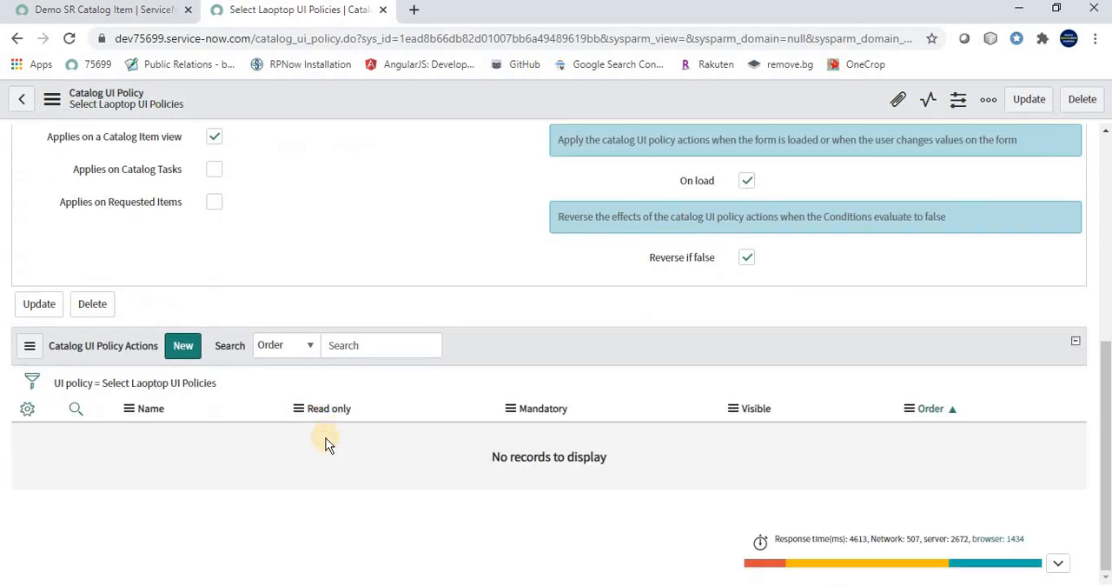
{"action": "left_click", "coordinate": [186, 356]}
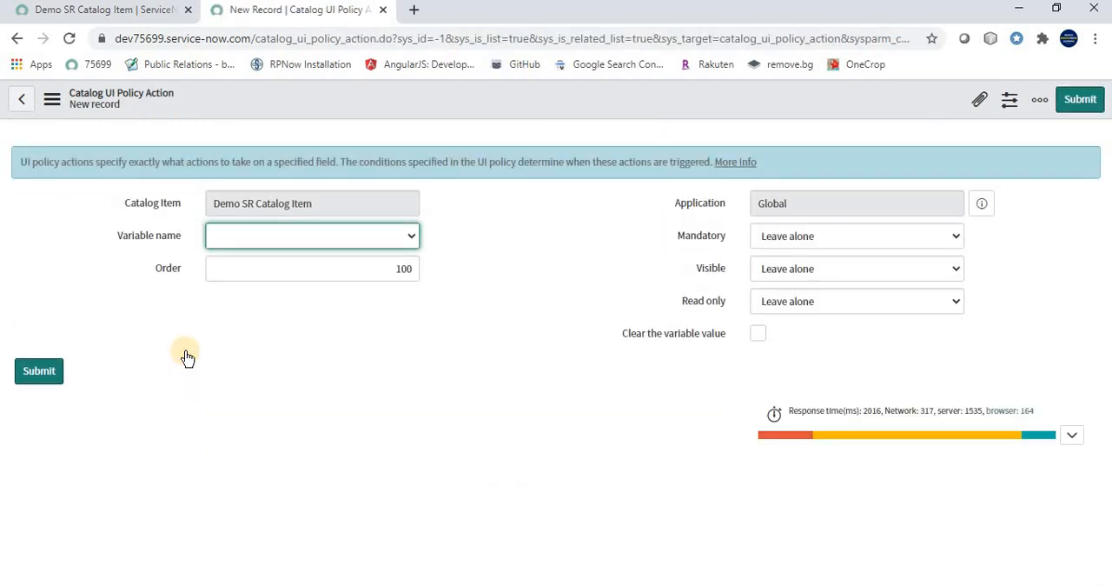
{"action": "left_click", "coordinate": [252, 243]}
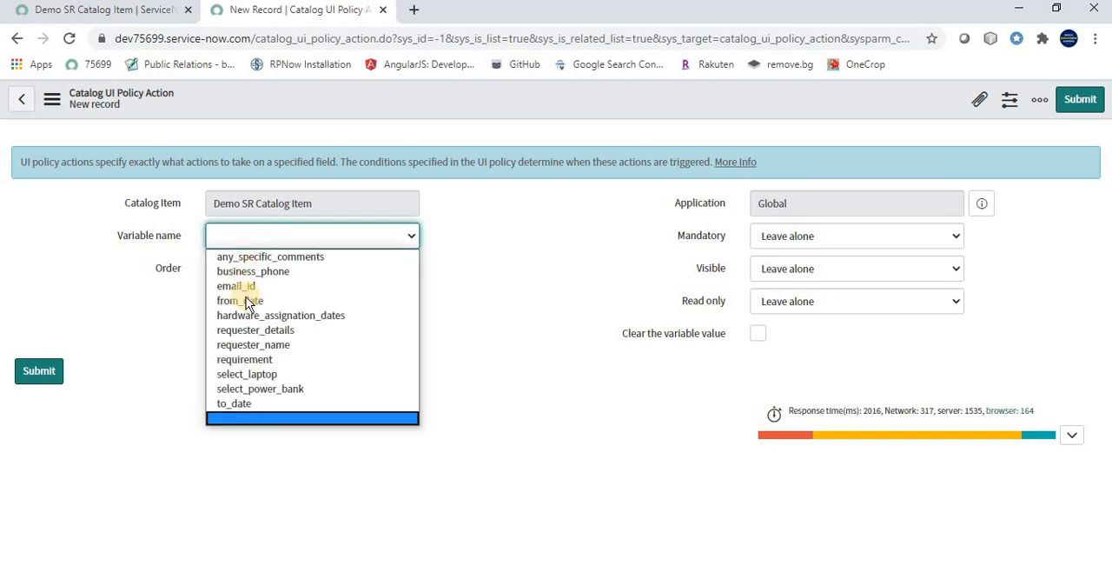
{"action": "left_click", "coordinate": [259, 374]}
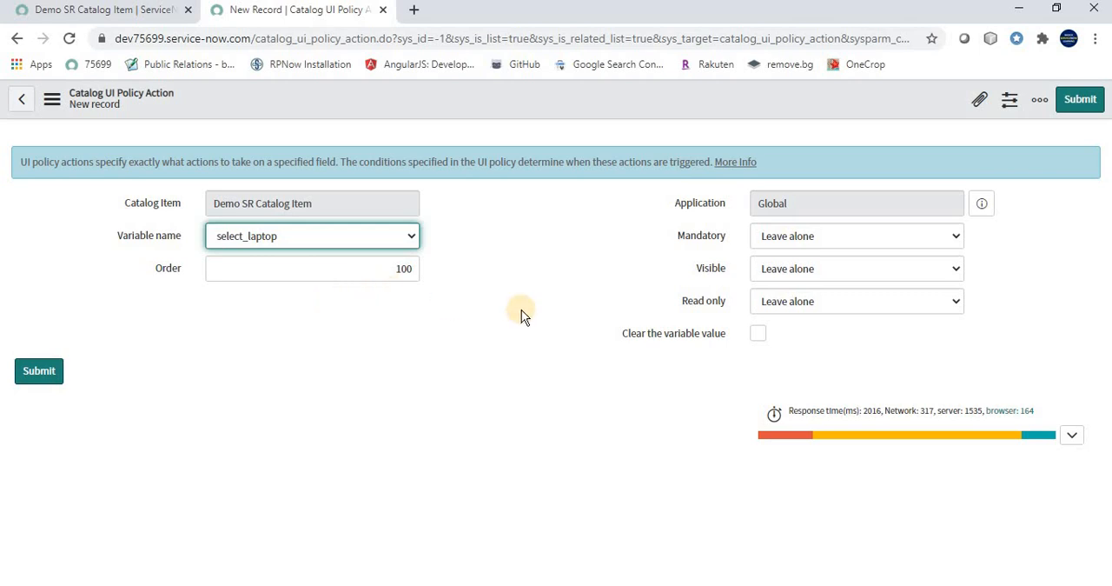
{"action": "left_click", "coordinate": [777, 242]}
{"action": "left_click", "coordinate": [776, 275]}
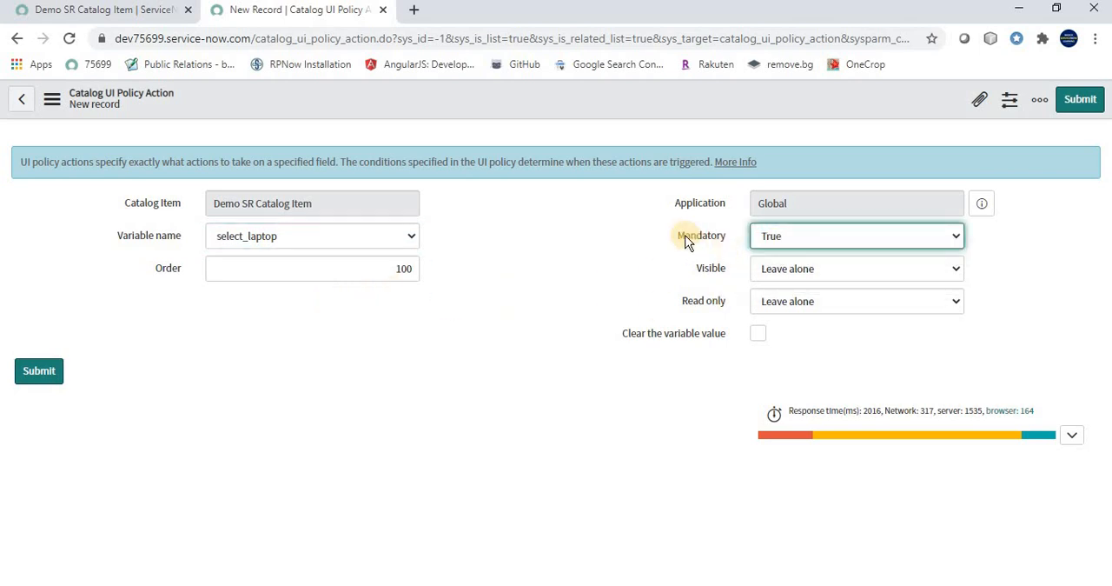
{"action": "left_click", "coordinate": [822, 270]}
{"action": "left_click", "coordinate": [791, 306]}
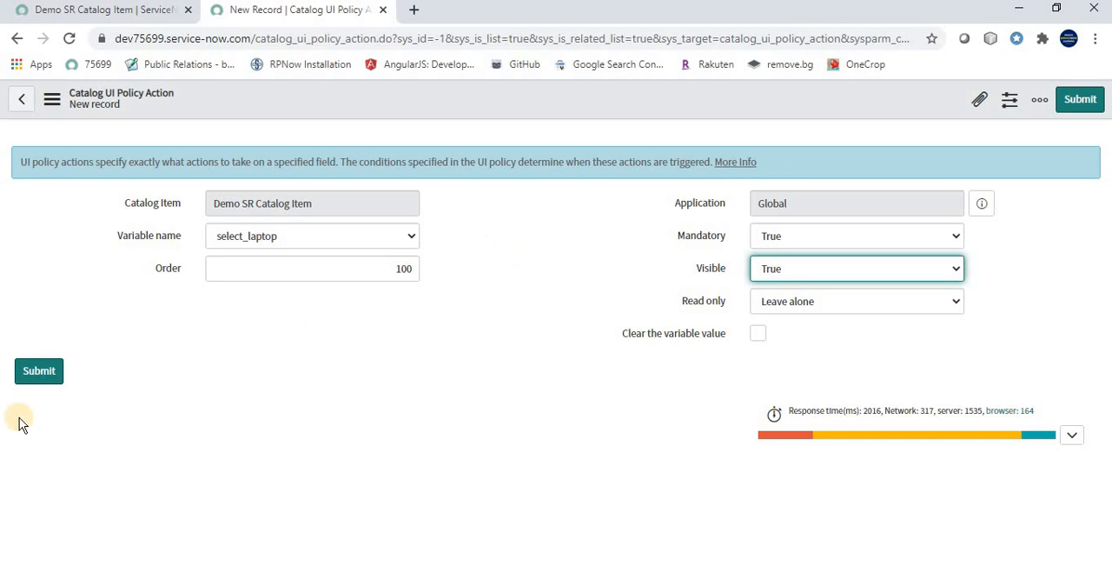
{"action": "left_click", "coordinate": [38, 374]}
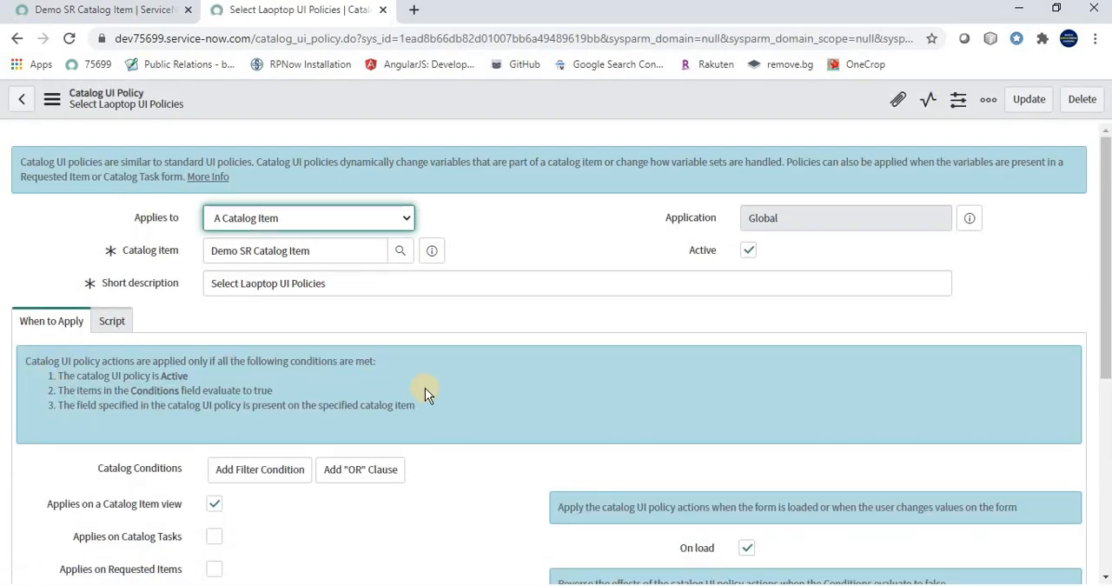
Review the laptop policy's action and condition, and return to the Catalog UI Policies list of the Demo SR Catalog Item
{"action": "scroll", "coordinate": [564, 399], "scroll_direction": "down", "scroll_amount": 5}
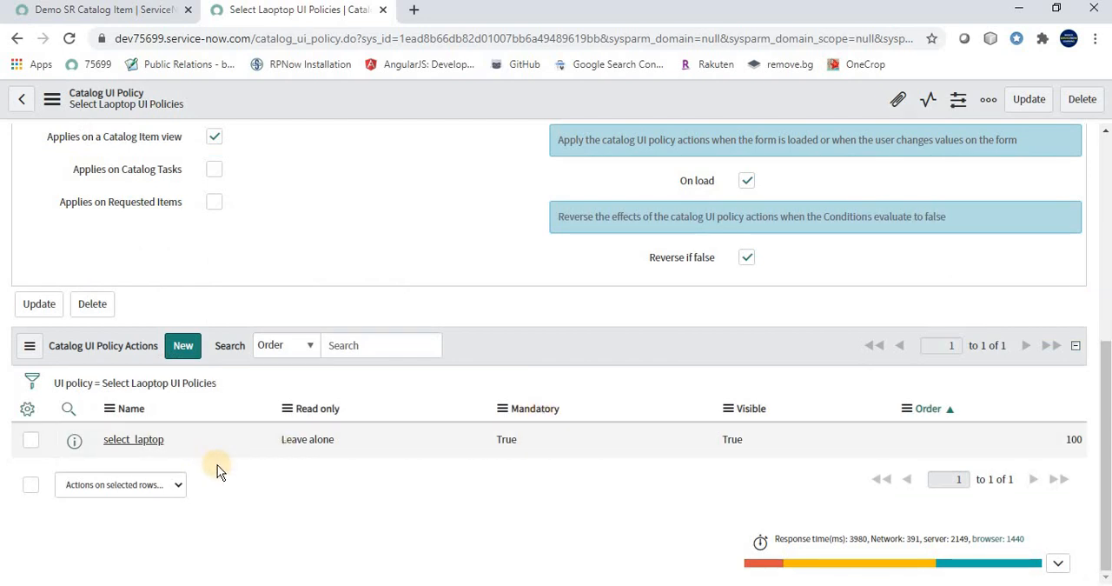
{"action": "scroll", "coordinate": [217, 463], "scroll_direction": "up", "scroll_amount": 3}
{"action": "scroll", "coordinate": [217, 463], "scroll_direction": "up", "scroll_amount": 2}
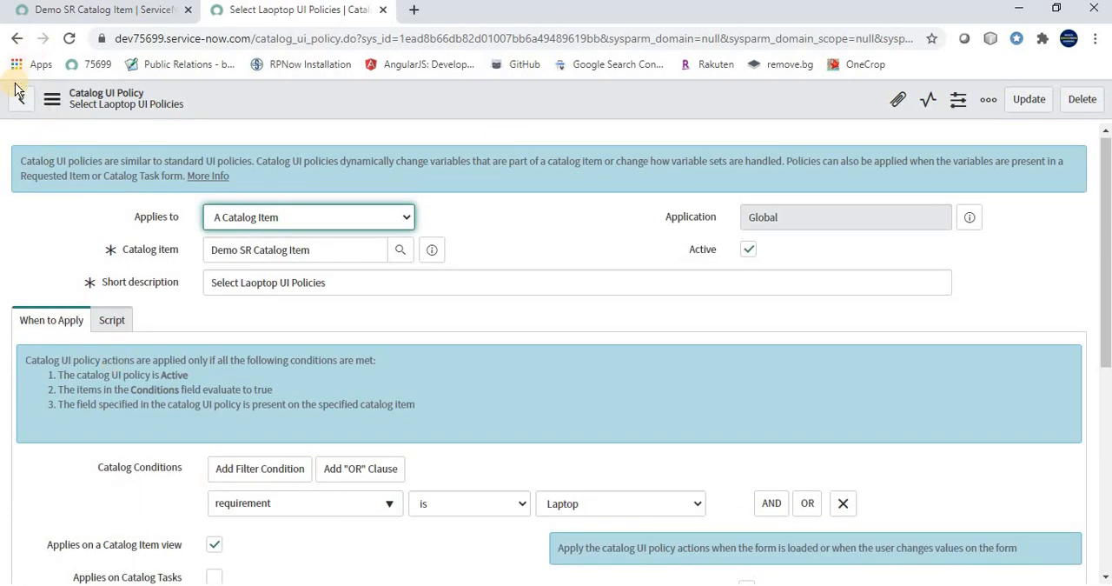
{"action": "left_click", "coordinate": [18, 41]}
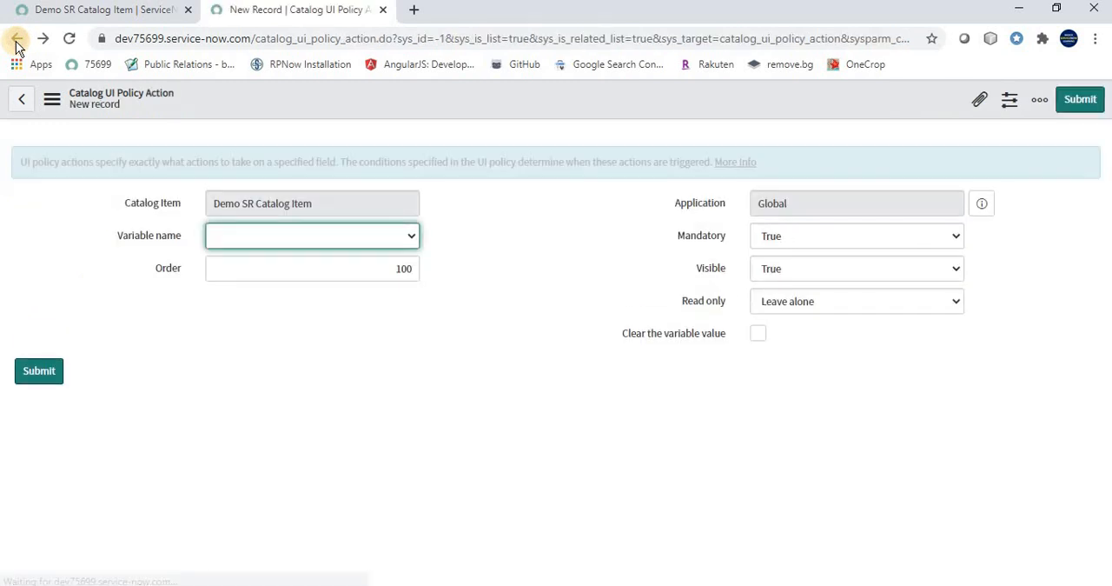
{"action": "left_click", "coordinate": [15, 39]}
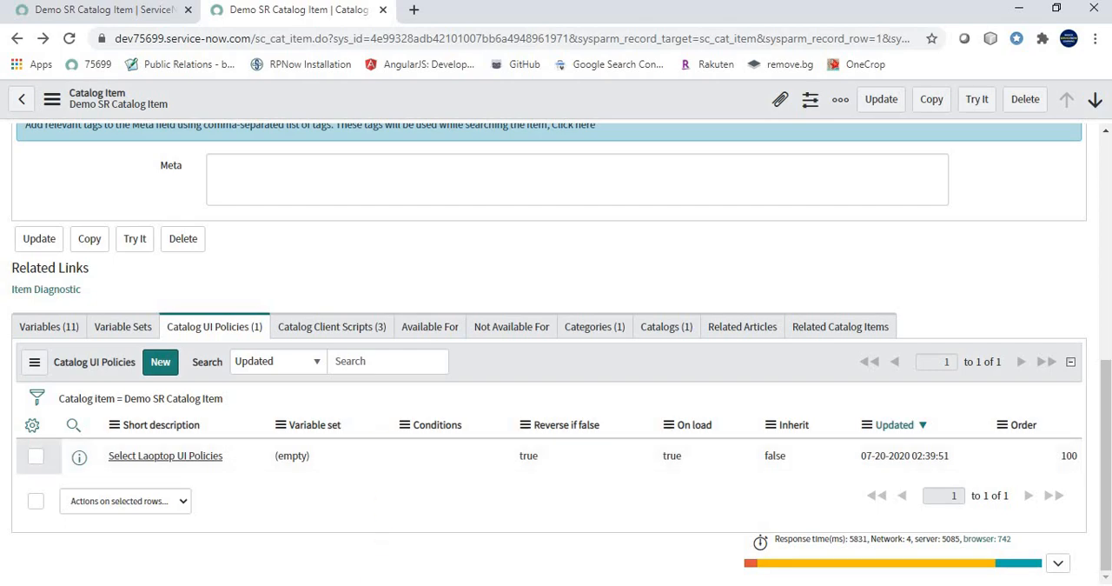
Consult the use case slide and start another catalog UI policy with the short description "Select Power Bank UI Policies"
{"action": "key", "text": "alt+Tab"}
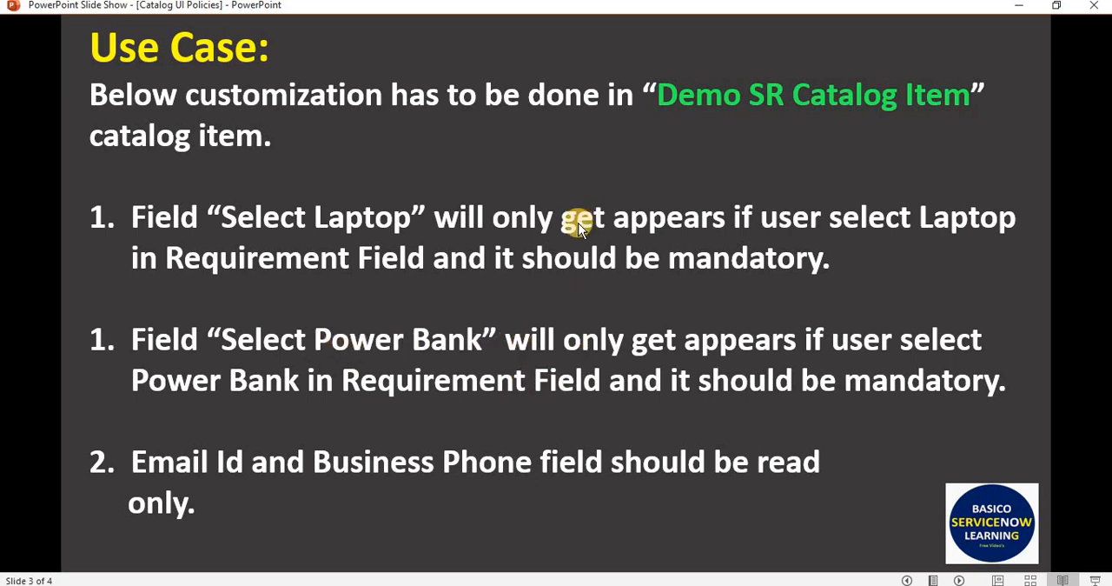
{"action": "key", "text": "alt+Tab"}
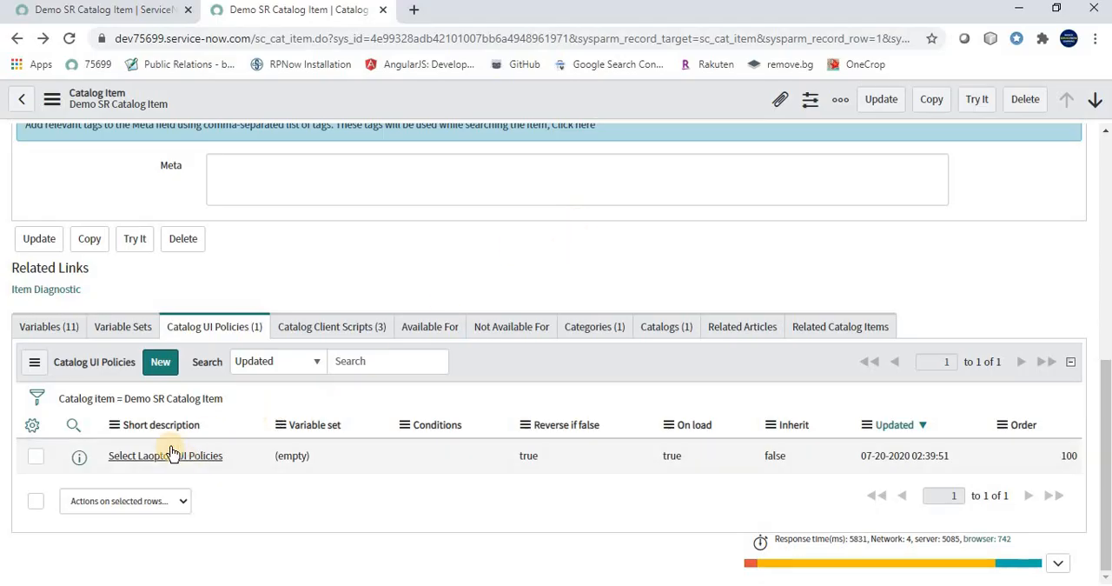
{"action": "left_click", "coordinate": [162, 363]}
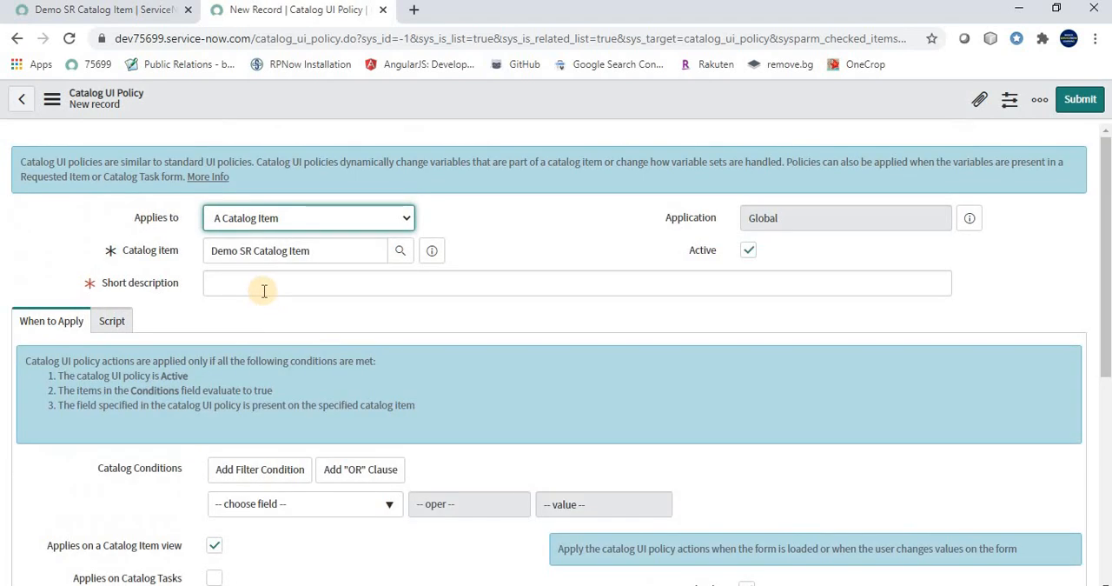
{"action": "left_click", "coordinate": [264, 291]}
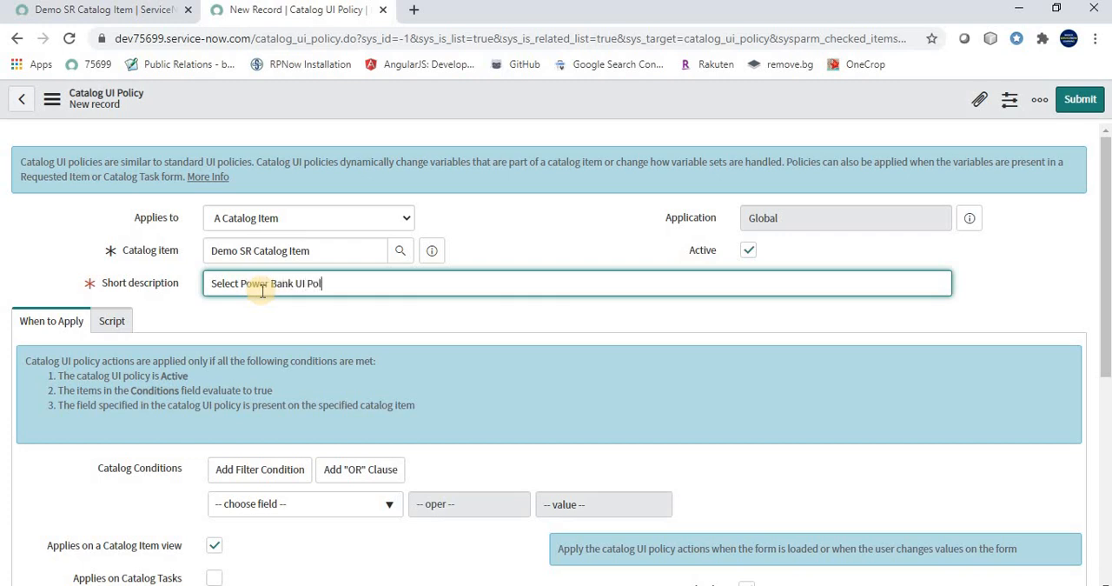
Set the Power Bank policy's catalog condition to requirement is Power Bank and save the record without leaving it
{"action": "scroll", "coordinate": [269, 451], "scroll_direction": "down", "scroll_amount": 1}
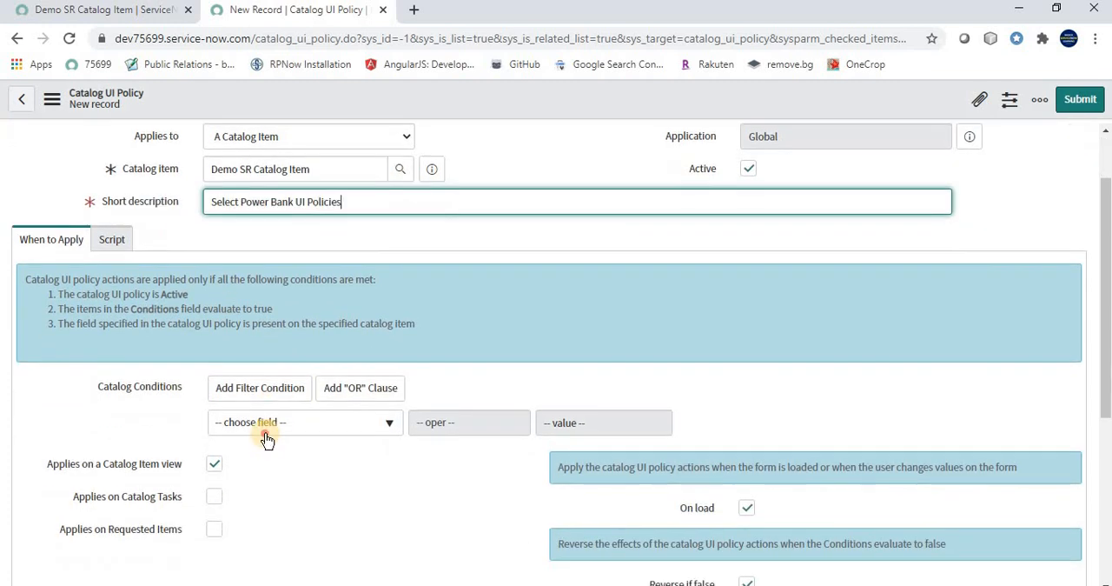
{"action": "left_click", "coordinate": [256, 424]}
{"action": "left_click", "coordinate": [256, 374]}
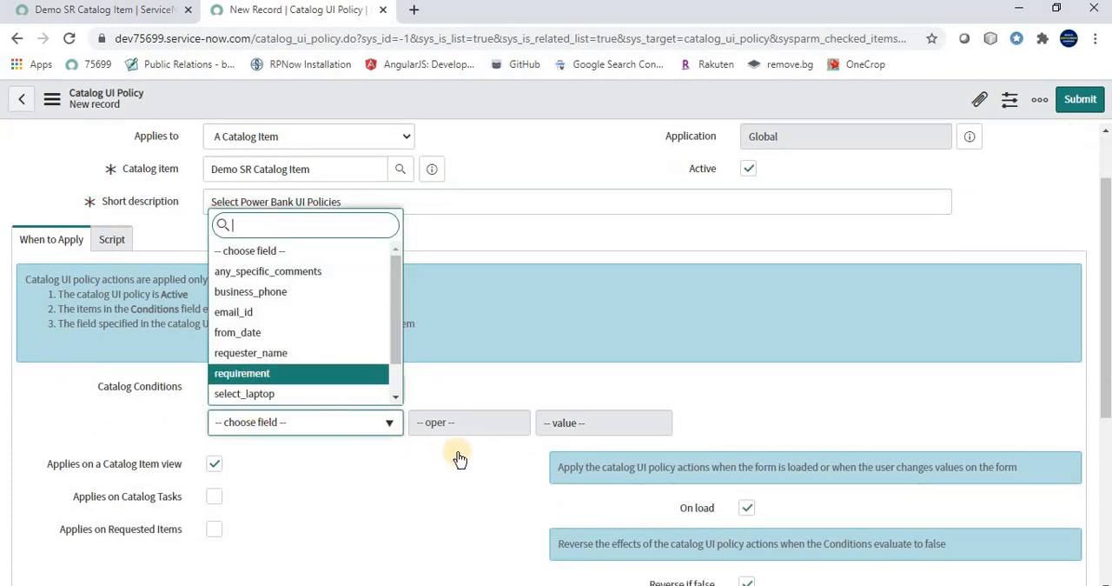
{"action": "left_click", "coordinate": [579, 423]}
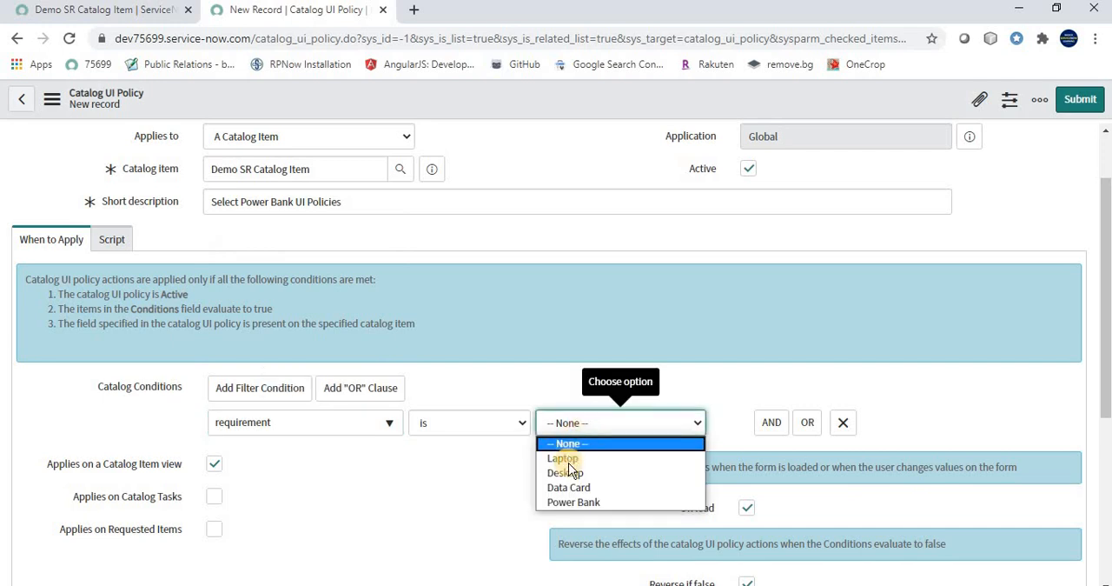
{"action": "left_click", "coordinate": [576, 501]}
{"action": "scroll", "coordinate": [345, 395], "scroll_direction": "down", "scroll_amount": 3}
{"action": "right_click", "coordinate": [496, 120]}
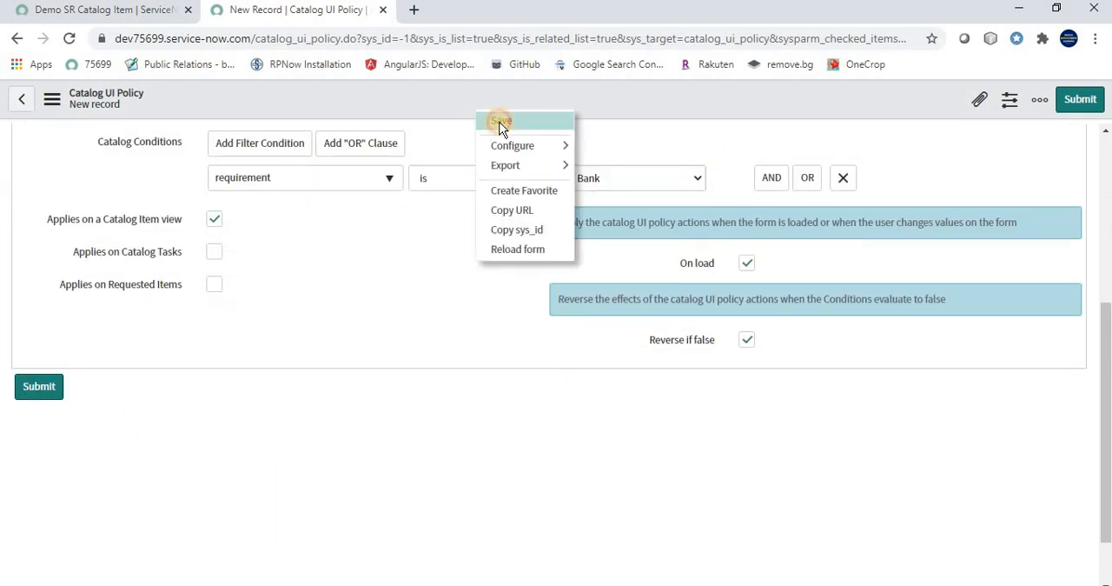
{"action": "left_click", "coordinate": [499, 128]}
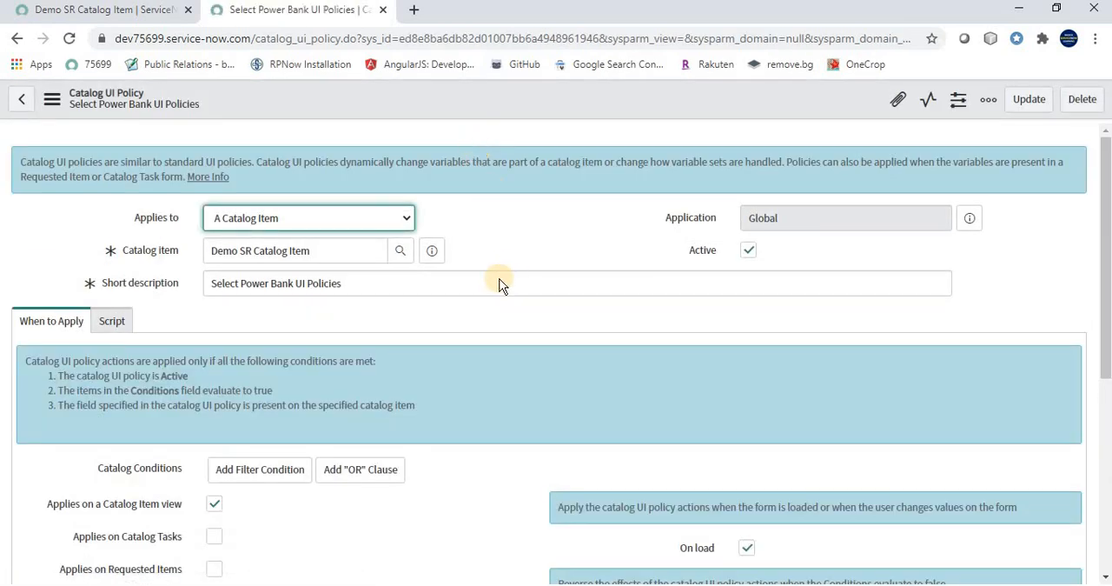
Start a catalog UI policy action under the Power Bank policy with select_power_bank as the variable name
{"action": "scroll", "coordinate": [257, 310], "scroll_direction": "down", "scroll_amount": 4}
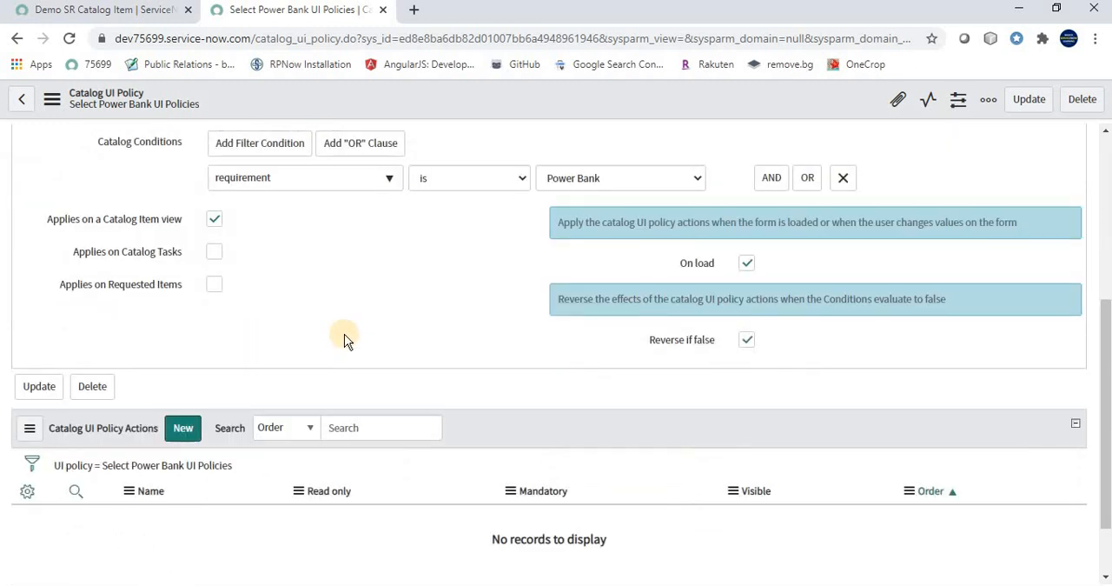
{"action": "scroll", "coordinate": [345, 333], "scroll_direction": "up", "scroll_amount": 3}
{"action": "scroll", "coordinate": [316, 244], "scroll_direction": "down", "scroll_amount": 1}
{"action": "scroll", "coordinate": [328, 370], "scroll_direction": "down", "scroll_amount": 4}
{"action": "left_click", "coordinate": [183, 345]}
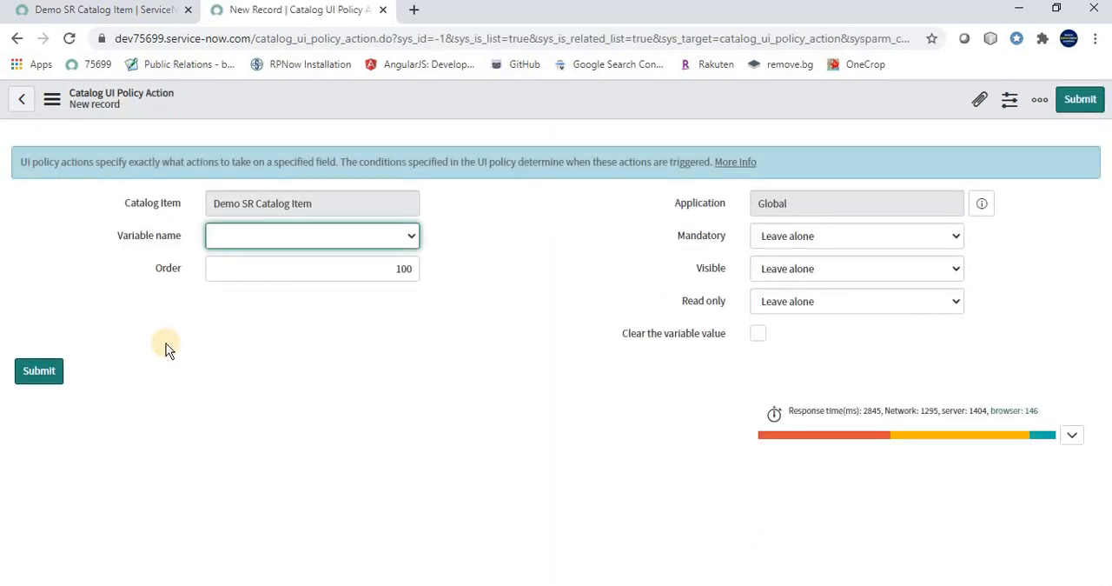
{"action": "left_click", "coordinate": [323, 235]}
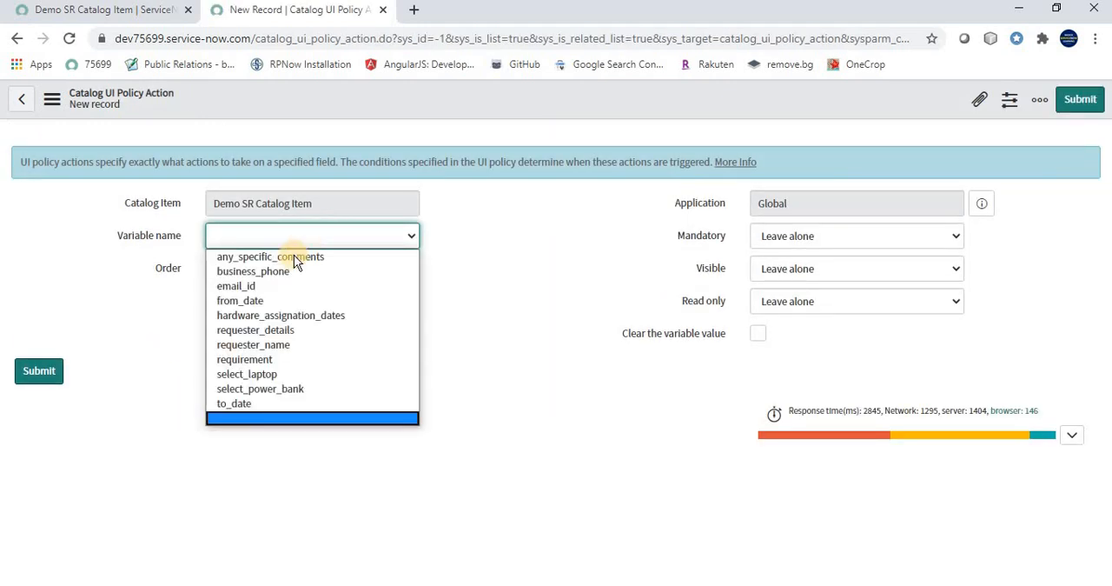
{"action": "left_click", "coordinate": [249, 388]}
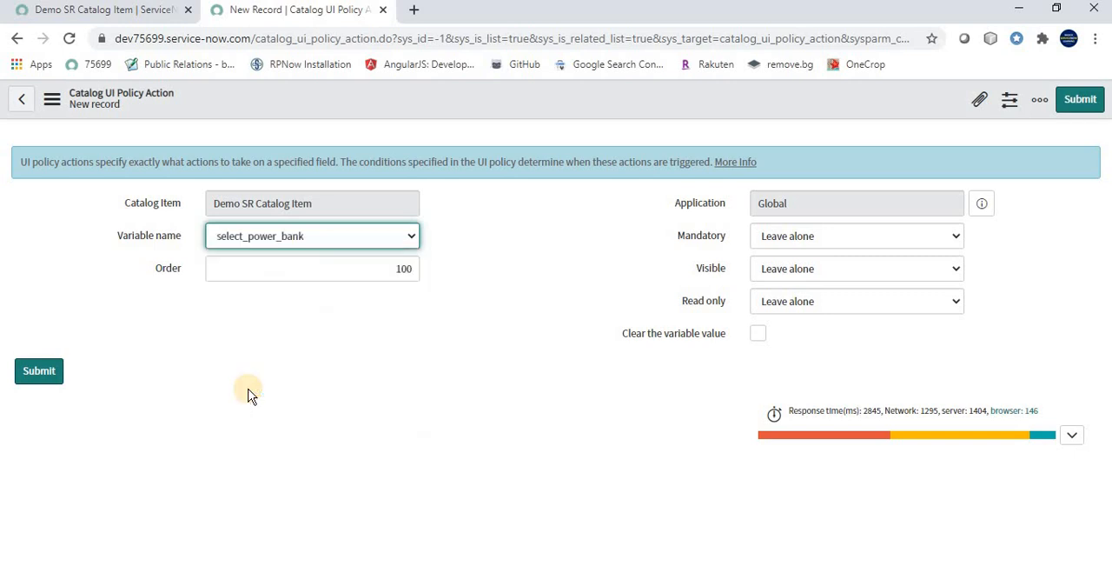
Set Mandatory and Visible to True for the select_power_bank action and submit it
{"action": "left_click", "coordinate": [848, 240]}
{"action": "left_click", "coordinate": [800, 271]}
{"action": "left_click", "coordinate": [770, 270]}
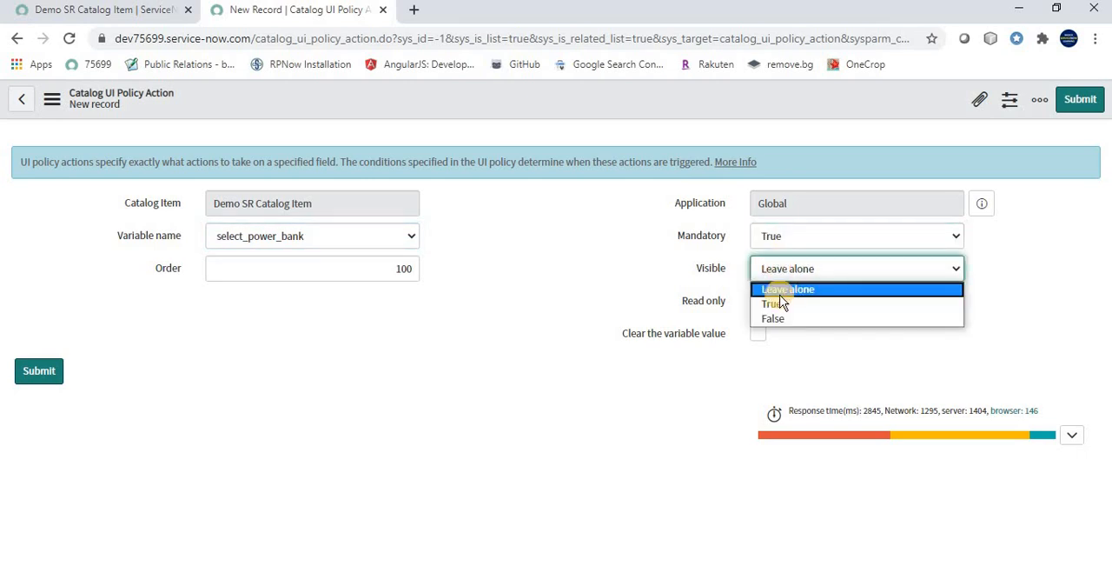
{"action": "left_click", "coordinate": [780, 305]}
{"action": "left_click", "coordinate": [372, 338]}
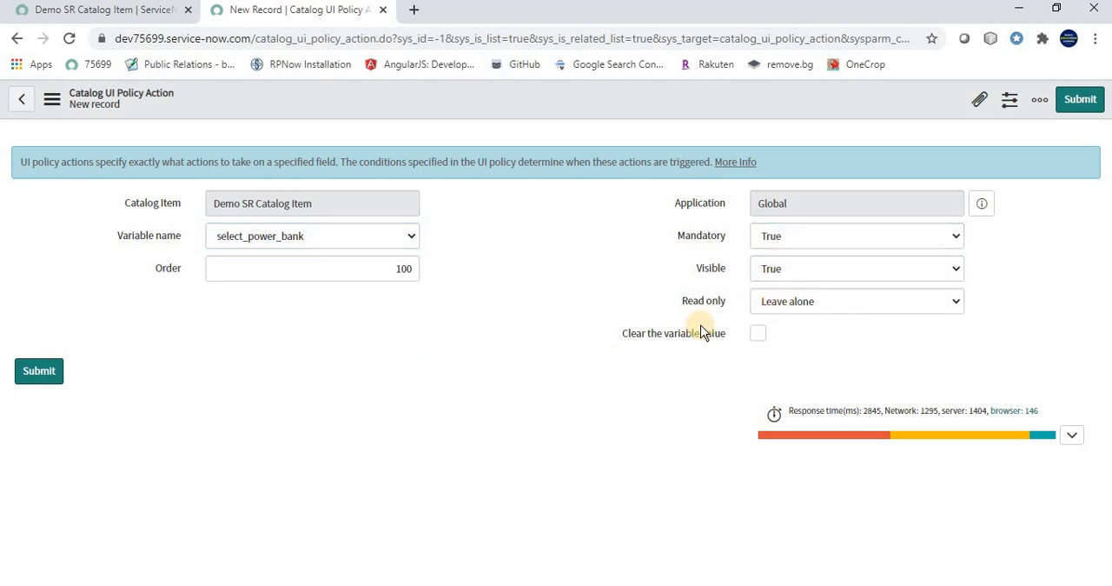
{"action": "left_click", "coordinate": [31, 371]}
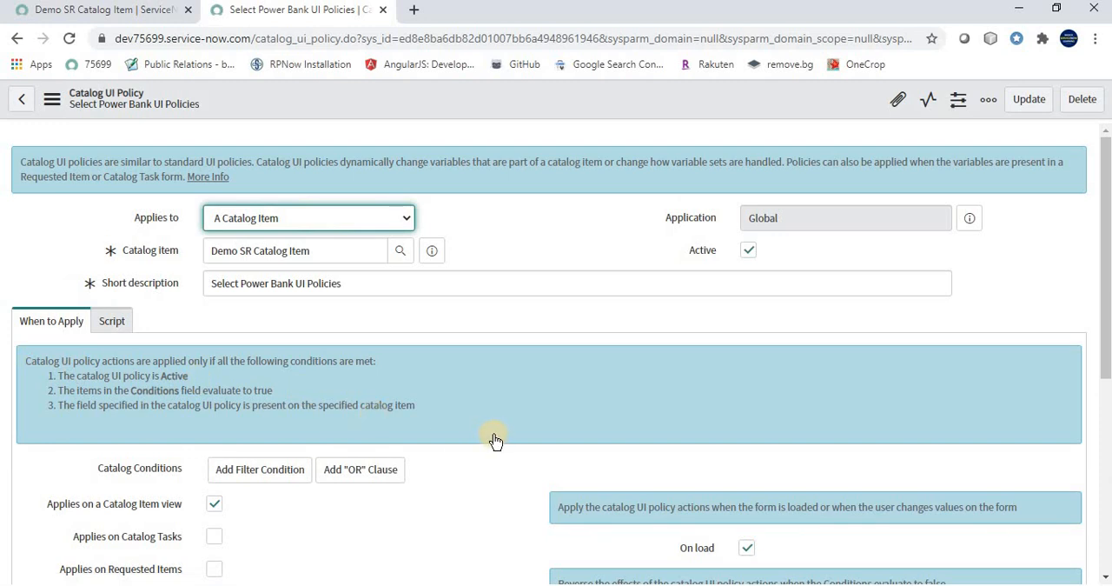
Review the Power Bank policy's action and condition, and return to the Catalog UI Policies list of the Demo SR Catalog Item
{"action": "scroll", "coordinate": [494, 440], "scroll_direction": "down", "scroll_amount": 5}
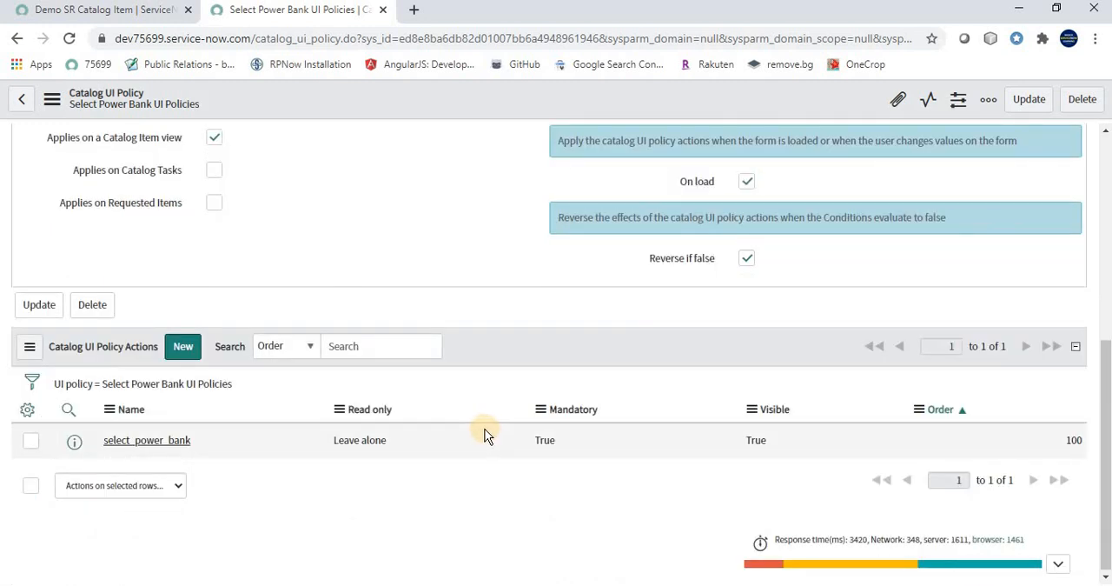
{"action": "scroll", "coordinate": [469, 432], "scroll_direction": "up", "scroll_amount": 5}
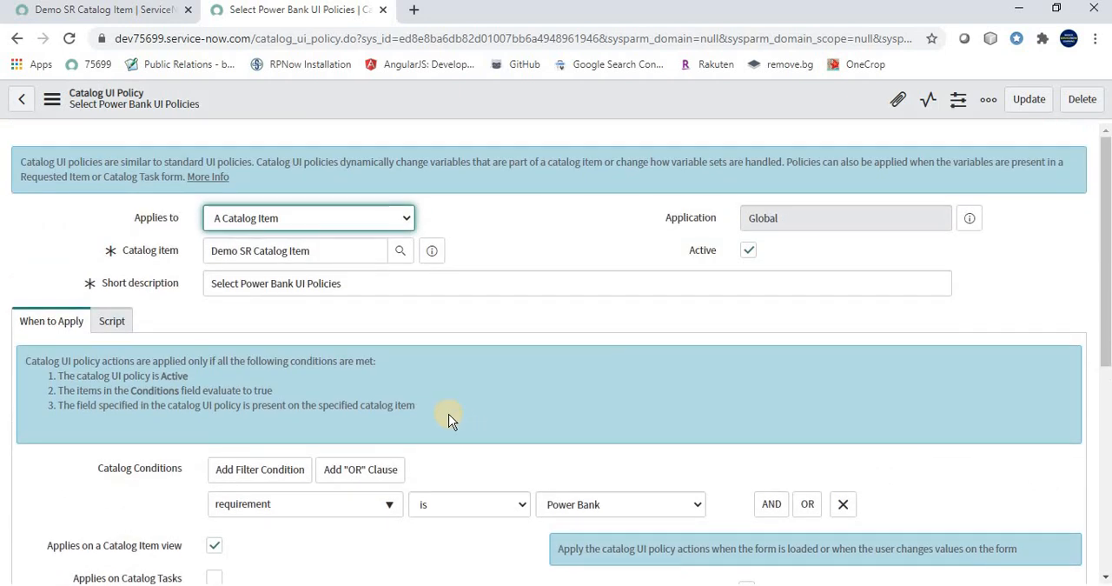
{"action": "left_click", "coordinate": [17, 38]}
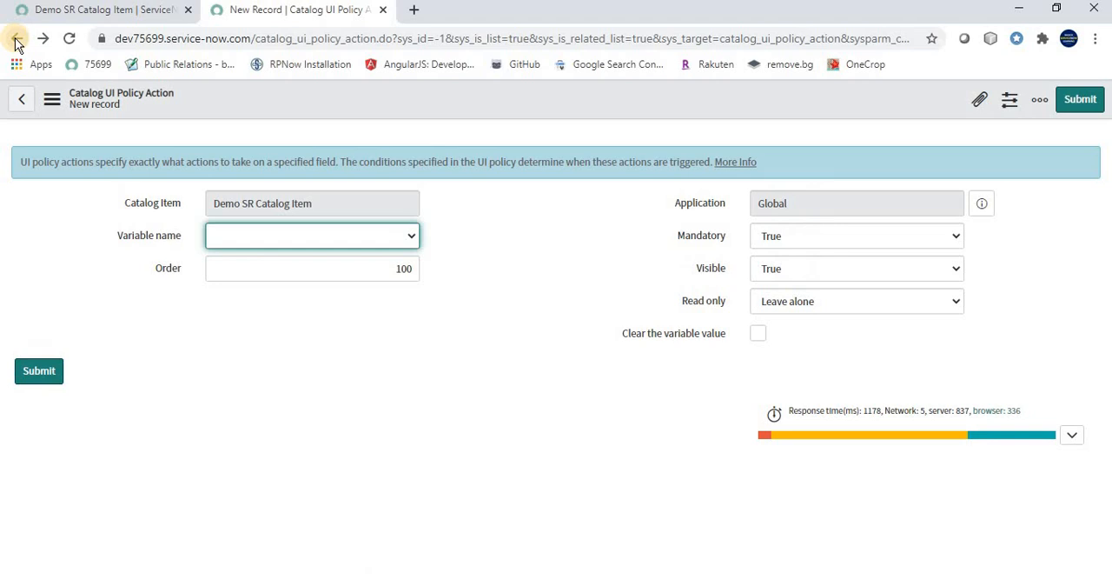
{"action": "left_click", "coordinate": [17, 39]}
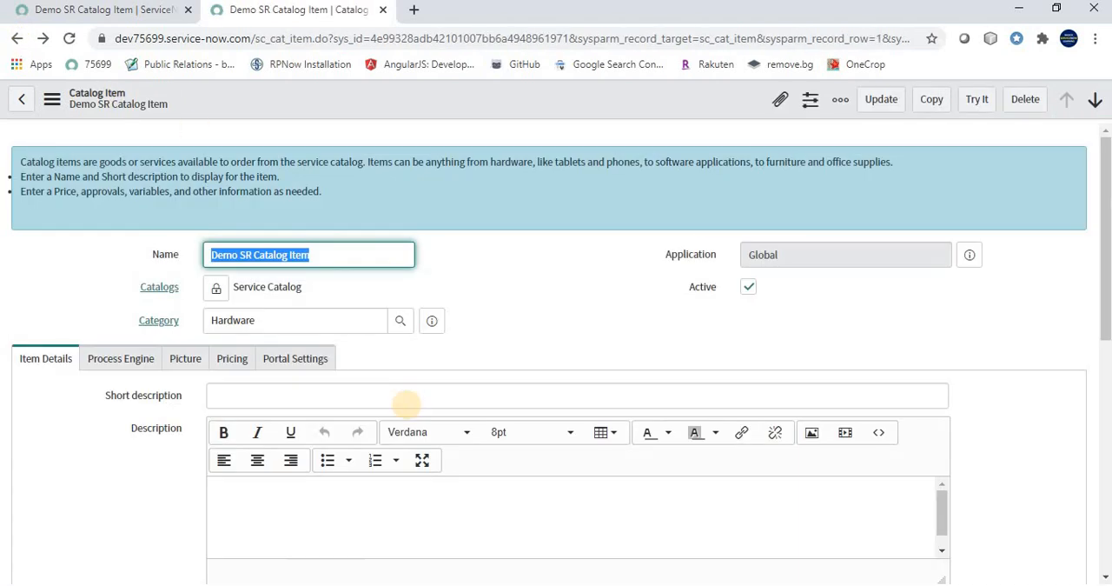
{"action": "scroll", "coordinate": [380, 397], "scroll_direction": "down", "scroll_amount": 6}
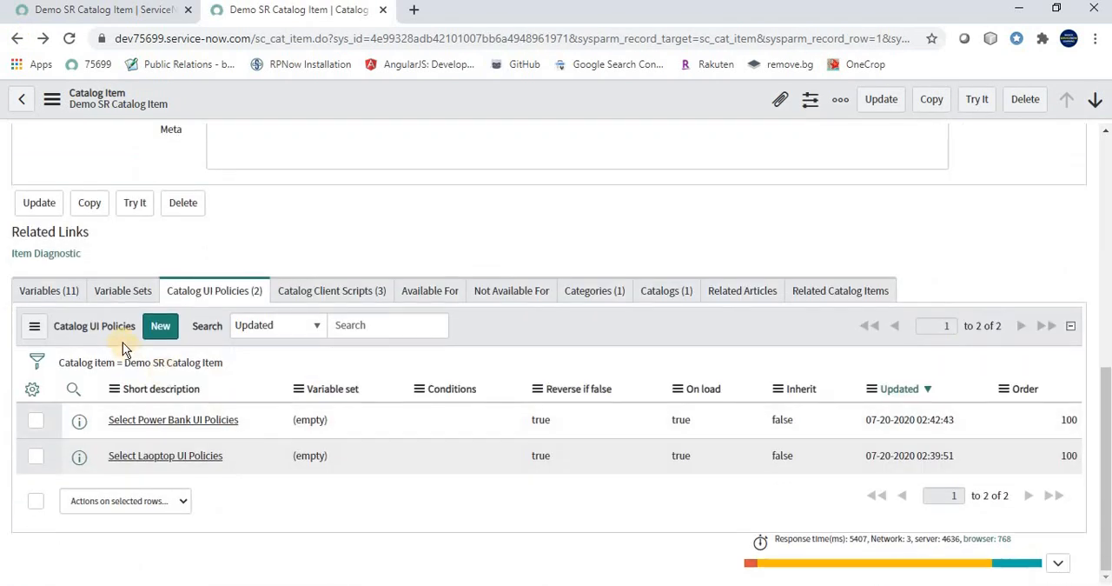
Start another catalog UI policy, consult the use case slide, and enter the short description "Email and Business Phone Field Read Only"
{"action": "left_click", "coordinate": [159, 337]}
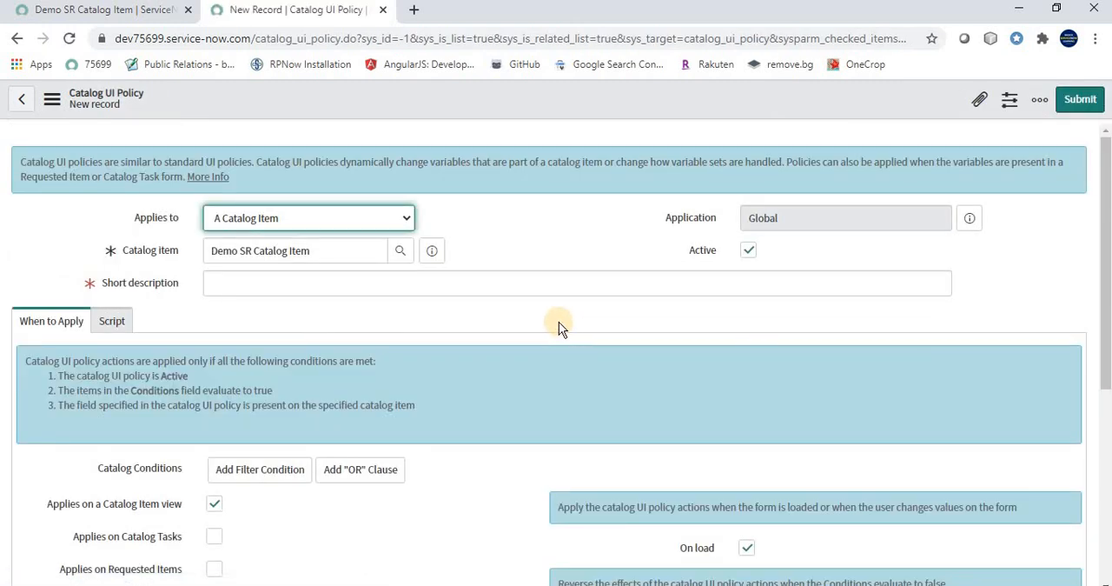
{"action": "scroll", "coordinate": [559, 322], "scroll_direction": "down", "scroll_amount": 4}
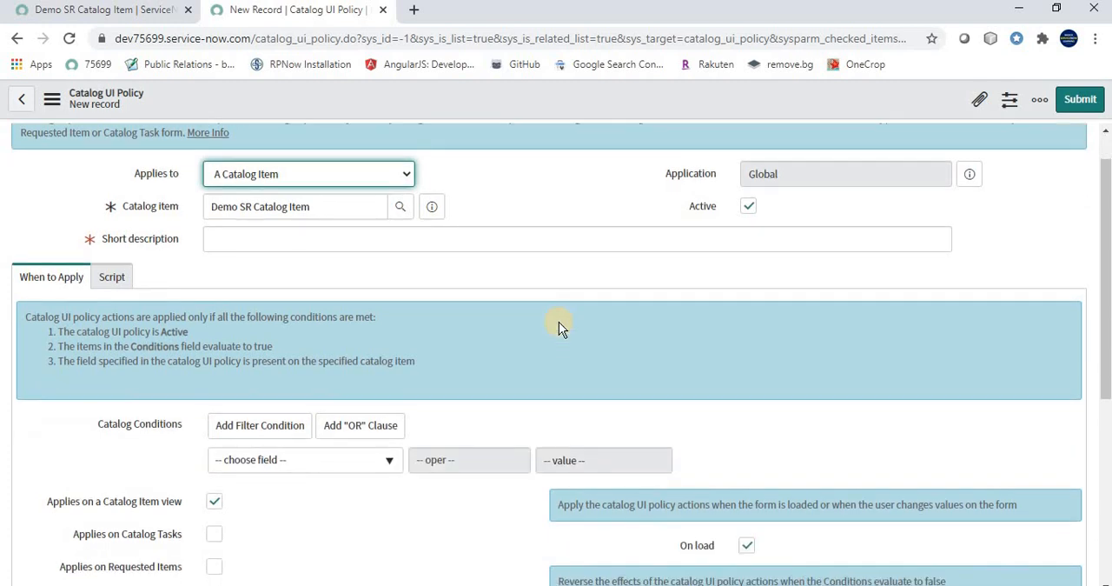
{"action": "scroll", "coordinate": [522, 334], "scroll_direction": "up", "scroll_amount": 4}
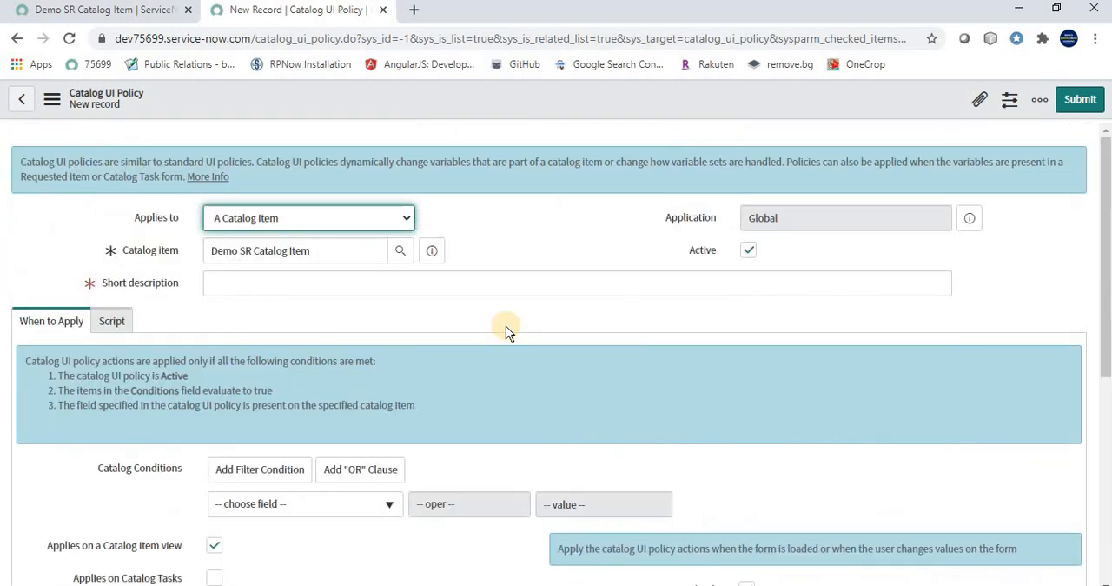
{"action": "left_click", "coordinate": [262, 285]}
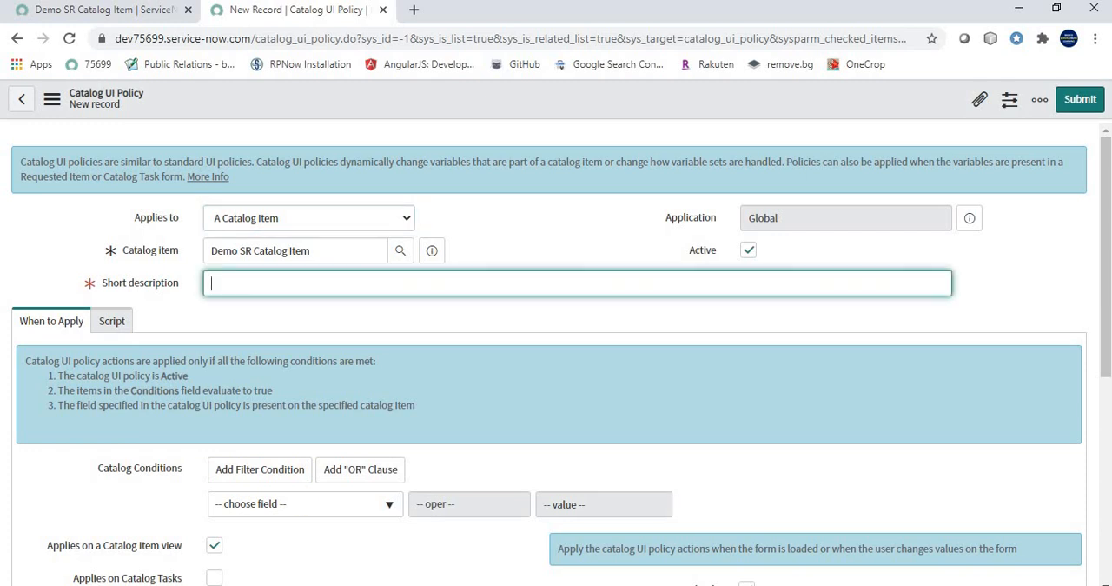
{"action": "key", "text": "alt+Tab"}
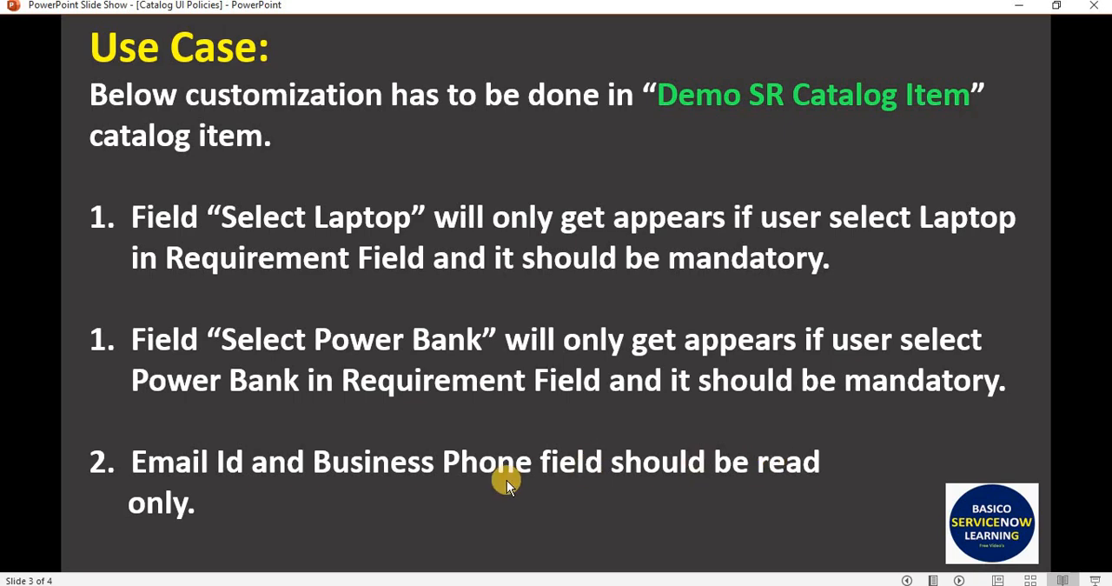
{"action": "key", "text": "alt+Tab"}
{"action": "type", "text": "Email"}
{"action": "type", "text": "l and Bus"}
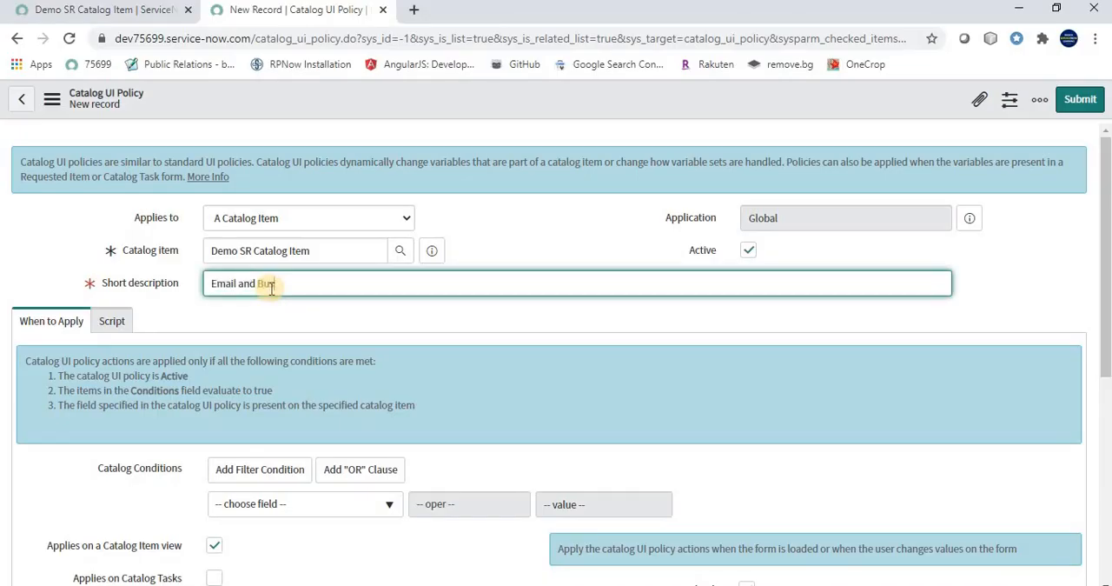
{"action": "type", "text": "iness Phone Fiedl "}
{"action": "type", "text": "Only"}
Recheck the read-only requirement on the use case slide and save the policy without a catalog condition, staying on the record
{"action": "scroll", "coordinate": [251, 339], "scroll_direction": "down", "scroll_amount": 1}
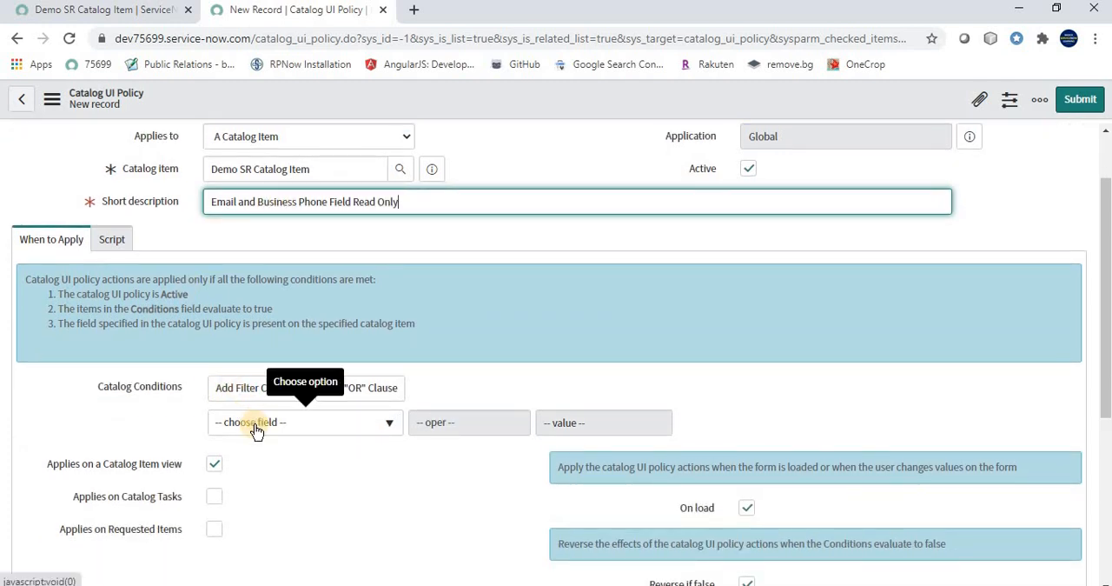
{"action": "key", "text": "alt+Tab"}
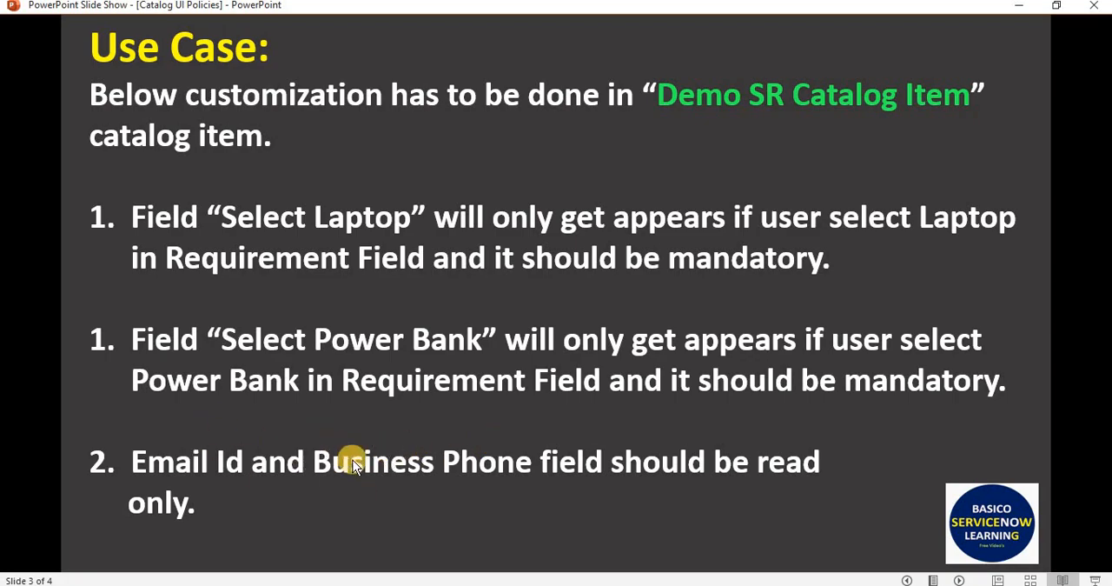
{"action": "key", "text": "alt+Tab"}
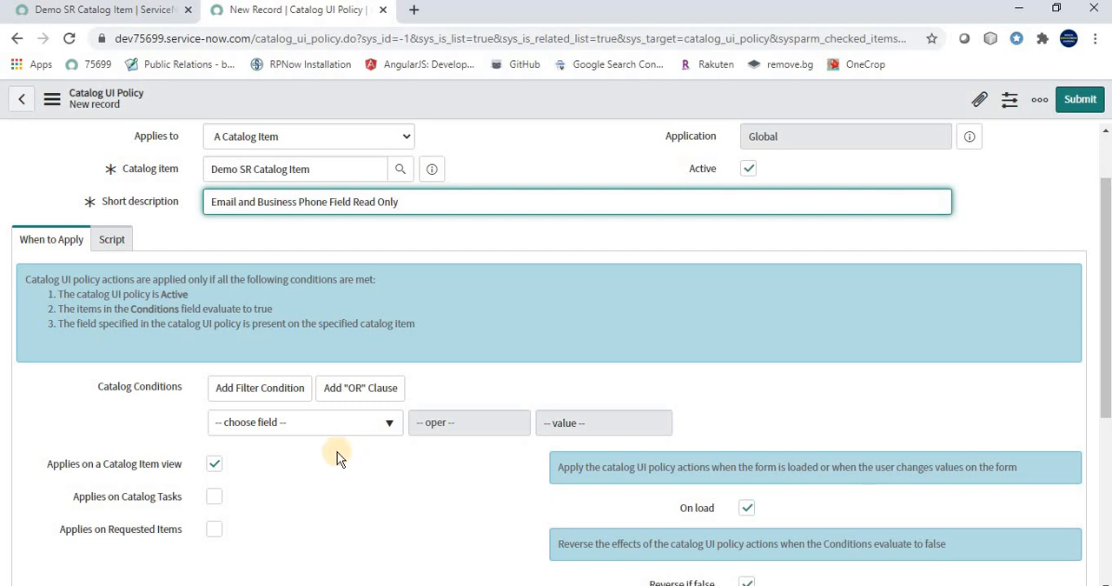
{"action": "scroll", "coordinate": [323, 456], "scroll_direction": "down", "scroll_amount": 5}
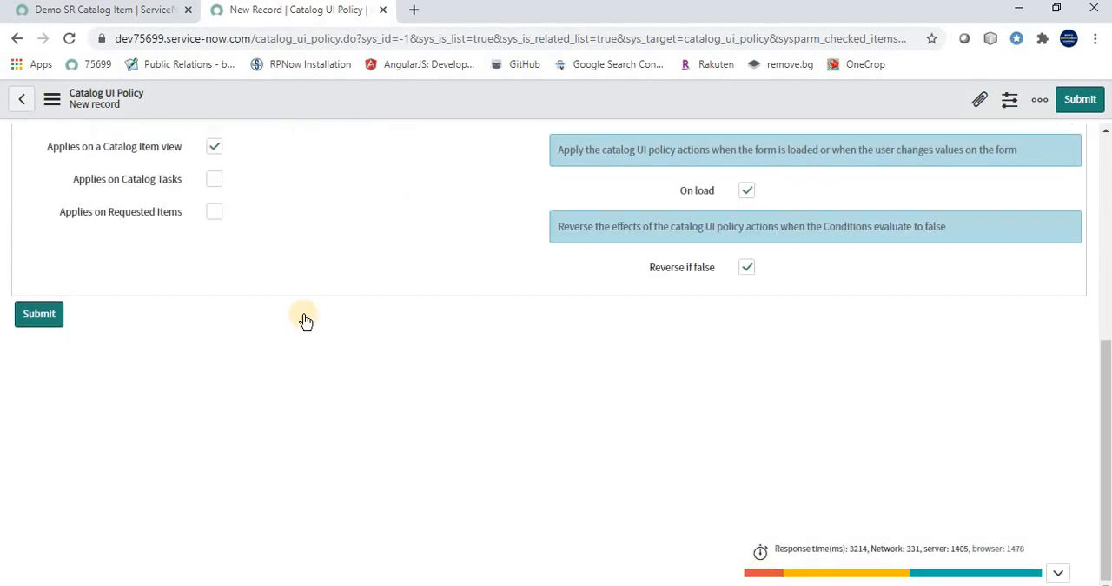
{"action": "scroll", "coordinate": [277, 338], "scroll_direction": "up", "scroll_amount": 4}
{"action": "right_click", "coordinate": [421, 93]}
{"action": "left_click", "coordinate": [446, 104]}
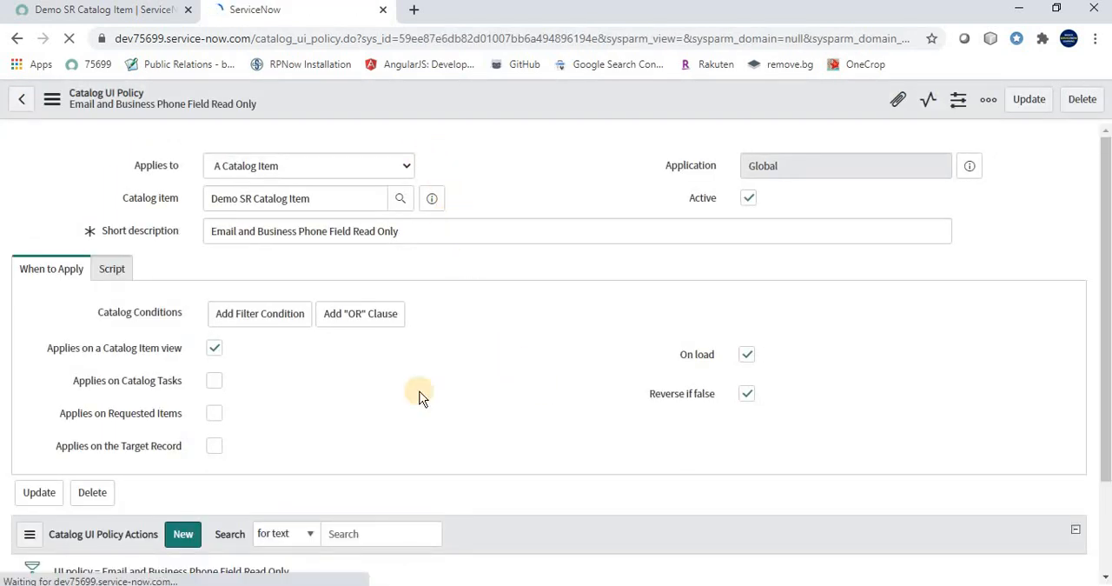
Add a catalog UI policy action for email_id with Read only True, and submit it
{"action": "scroll", "coordinate": [434, 395], "scroll_direction": "down", "scroll_amount": 1}
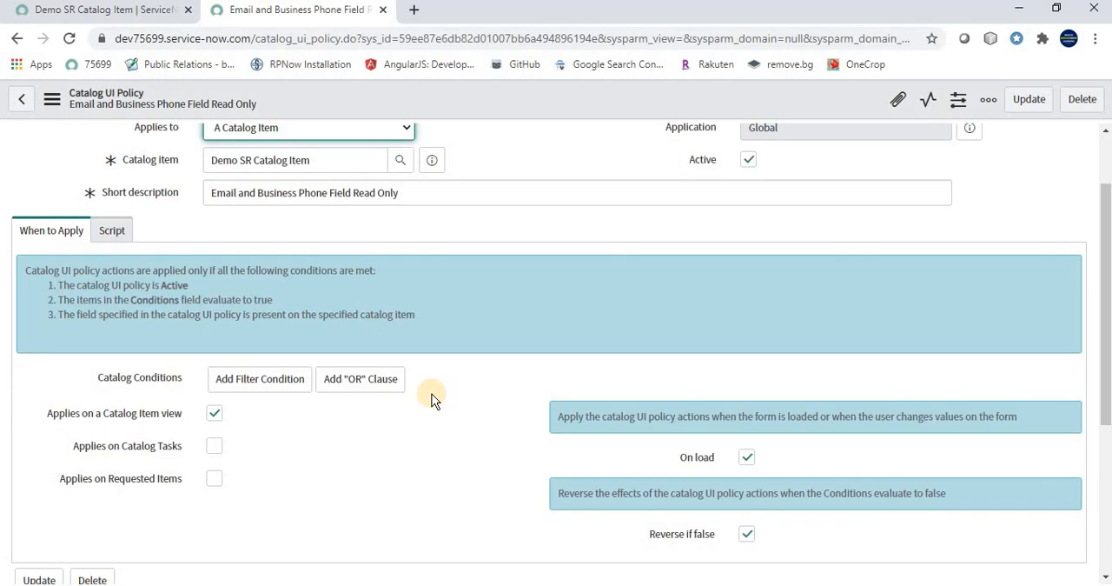
{"action": "scroll", "coordinate": [662, 357], "scroll_direction": "down", "scroll_amount": 3}
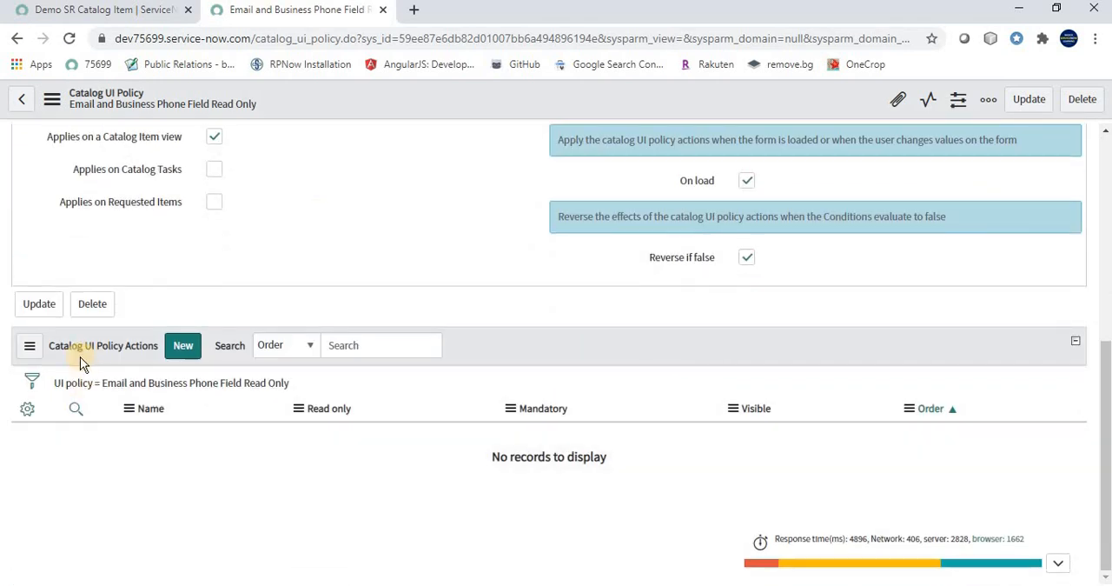
{"action": "left_click", "coordinate": [182, 347]}
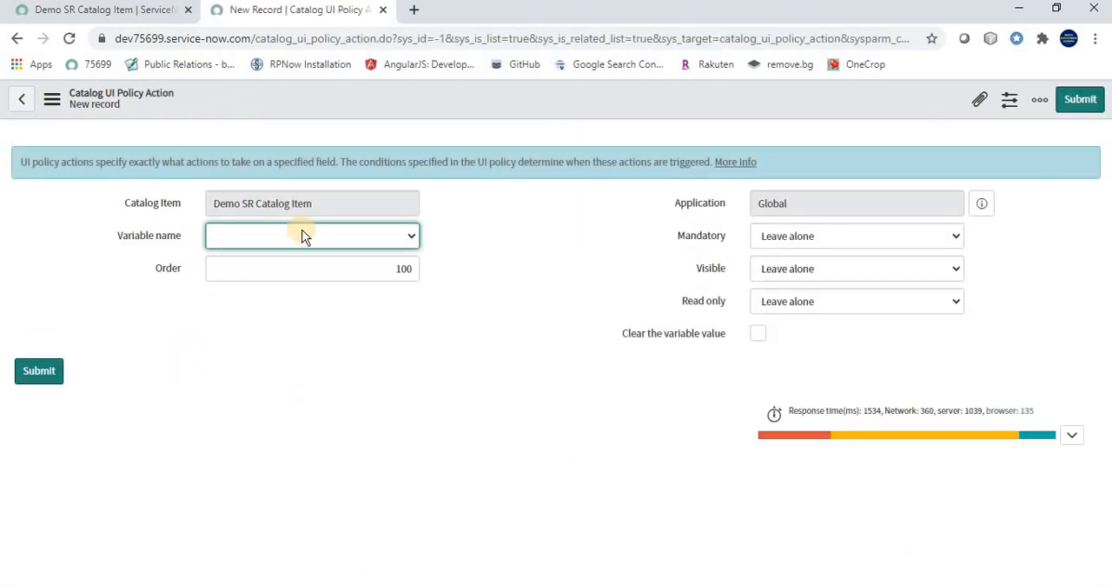
{"action": "left_click", "coordinate": [282, 241]}
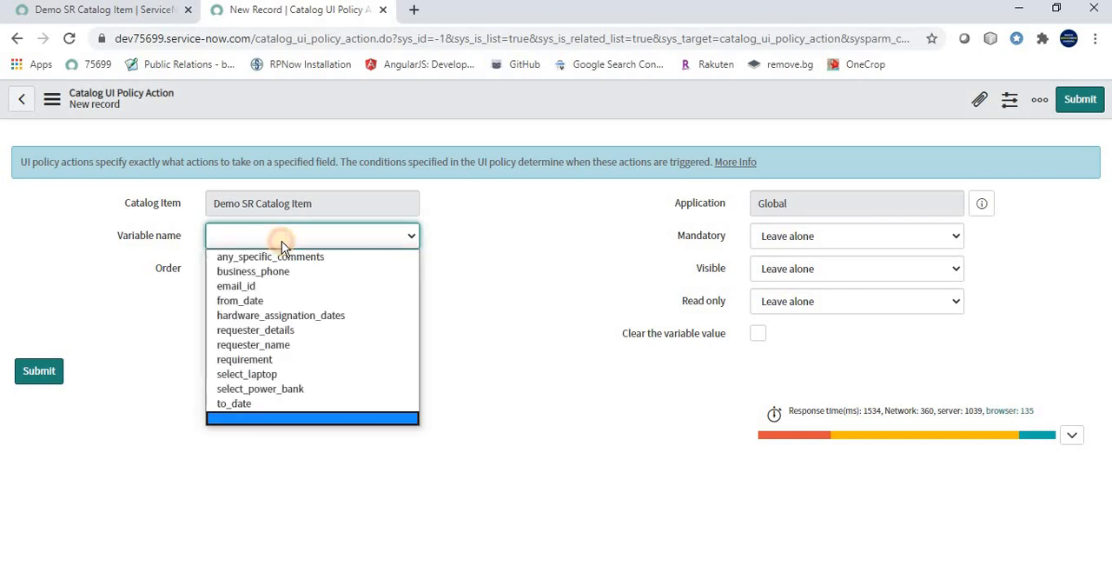
{"action": "left_click", "coordinate": [240, 289]}
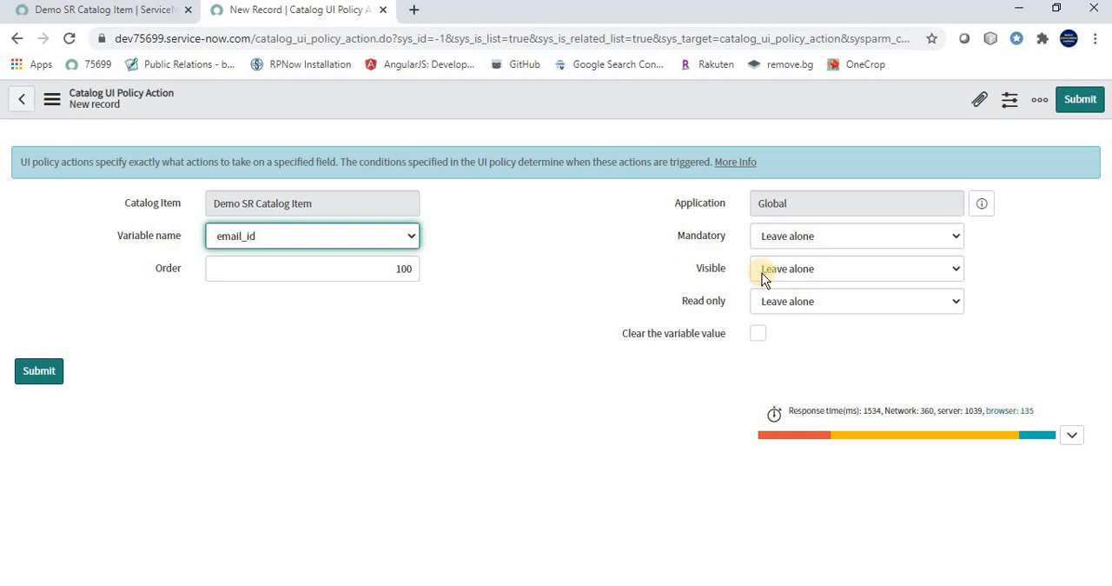
{"action": "left_click", "coordinate": [796, 304]}
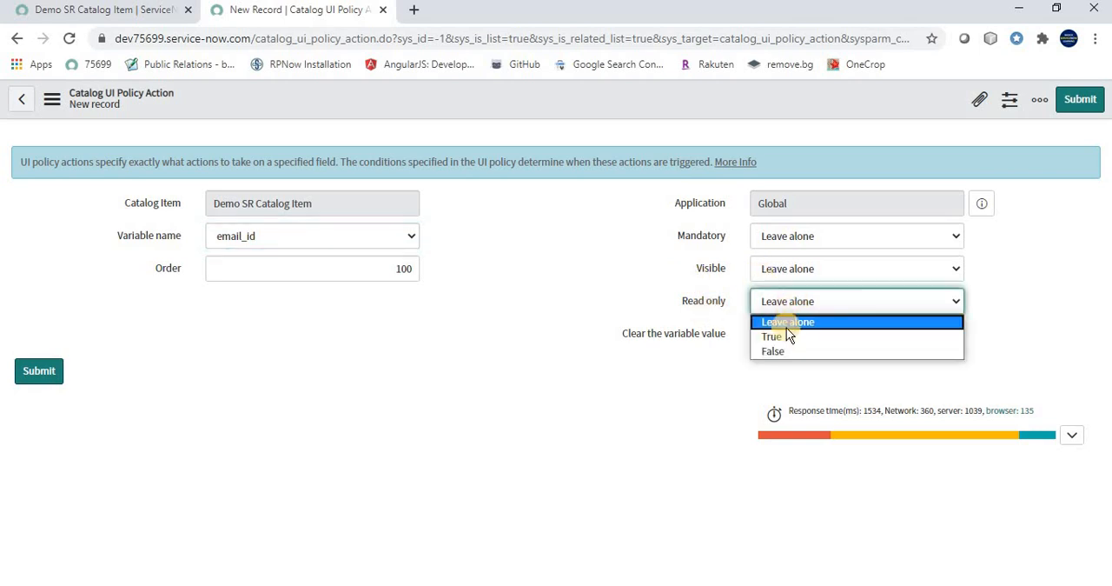
{"action": "left_click", "coordinate": [783, 337]}
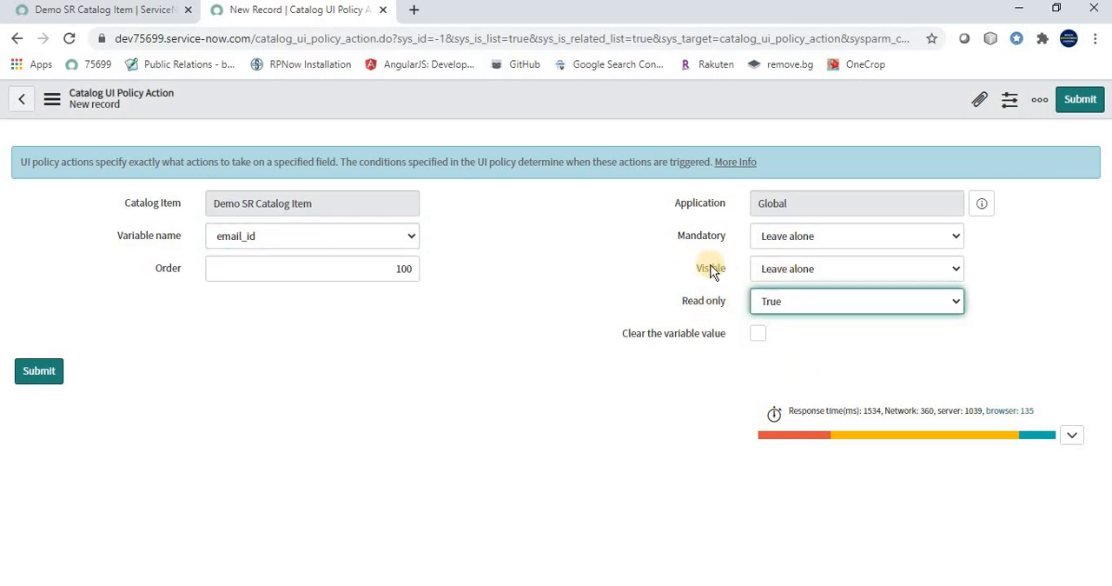
{"action": "mouse_move", "coordinate": [717, 273]}
{"action": "left_click", "coordinate": [48, 379]}
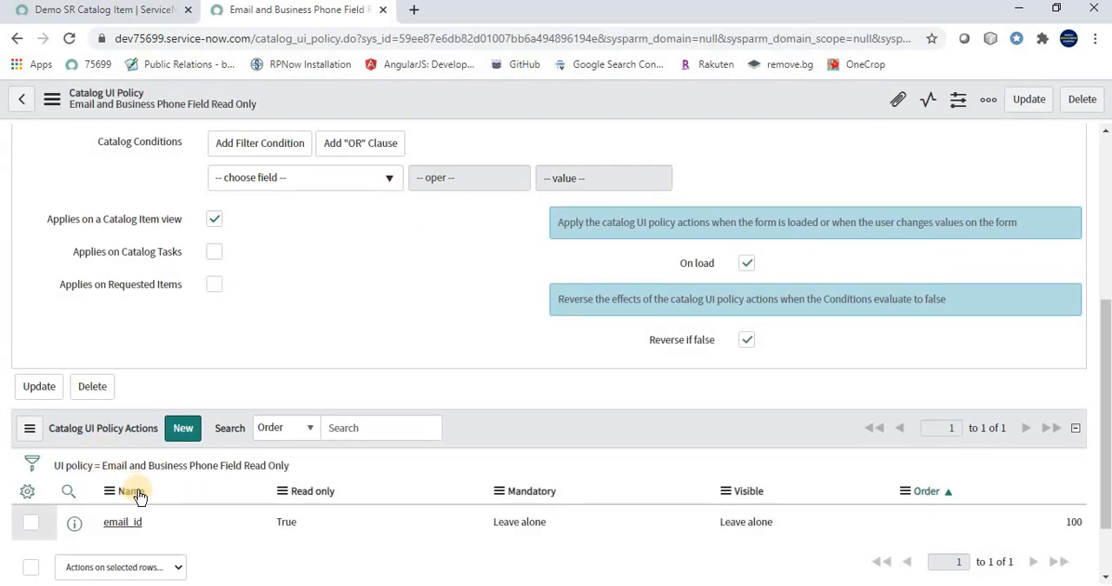
Add a catalog UI policy action for business_phone with Read only True, and submit it
{"action": "scroll", "coordinate": [478, 432], "scroll_direction": "up", "scroll_amount": 1}
{"action": "scroll", "coordinate": [415, 452], "scroll_direction": "up", "scroll_amount": 1}
{"action": "scroll", "coordinate": [413, 457], "scroll_direction": "down", "scroll_amount": 4}
{"action": "left_click", "coordinate": [183, 346]}
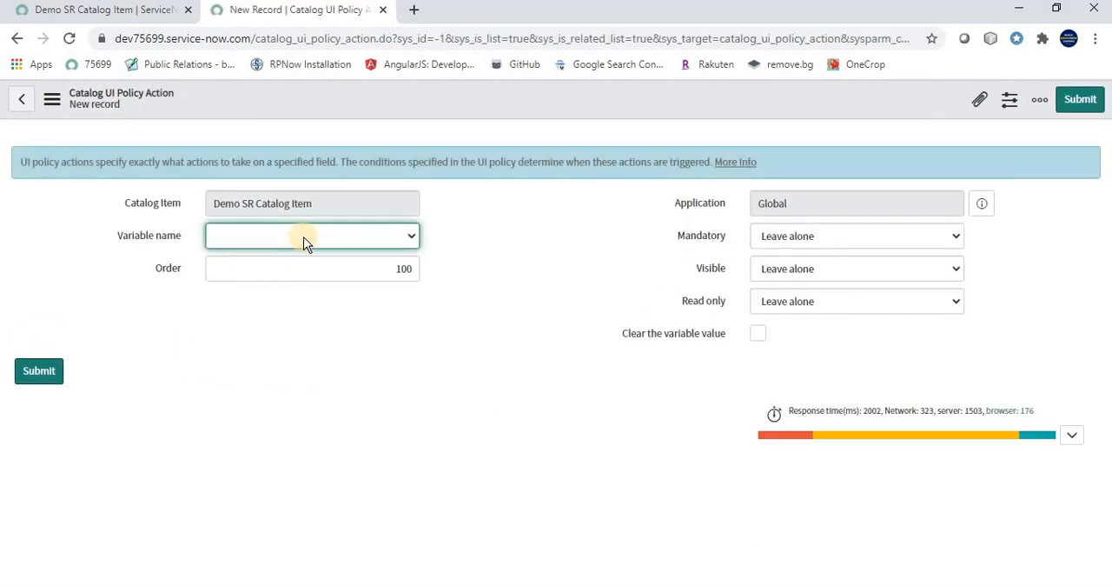
{"action": "left_click", "coordinate": [306, 236]}
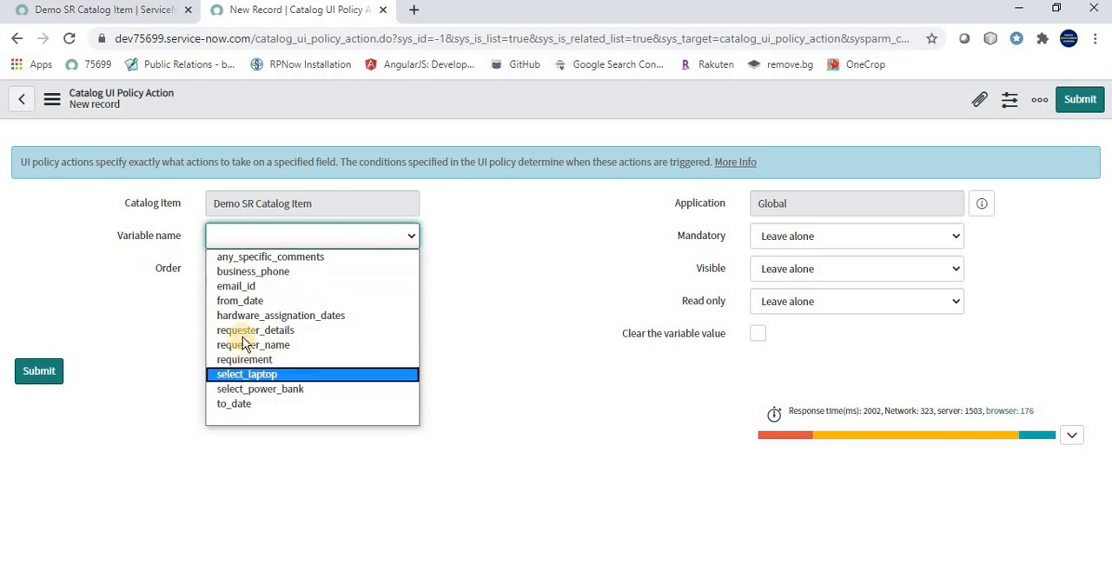
{"action": "left_click", "coordinate": [243, 271]}
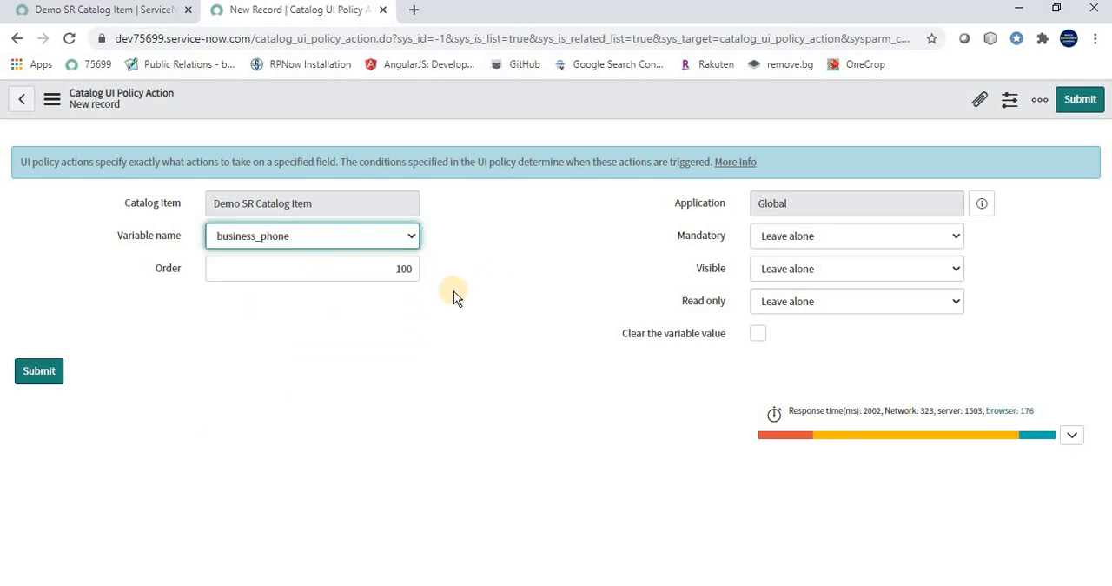
{"action": "left_click", "coordinate": [797, 294]}
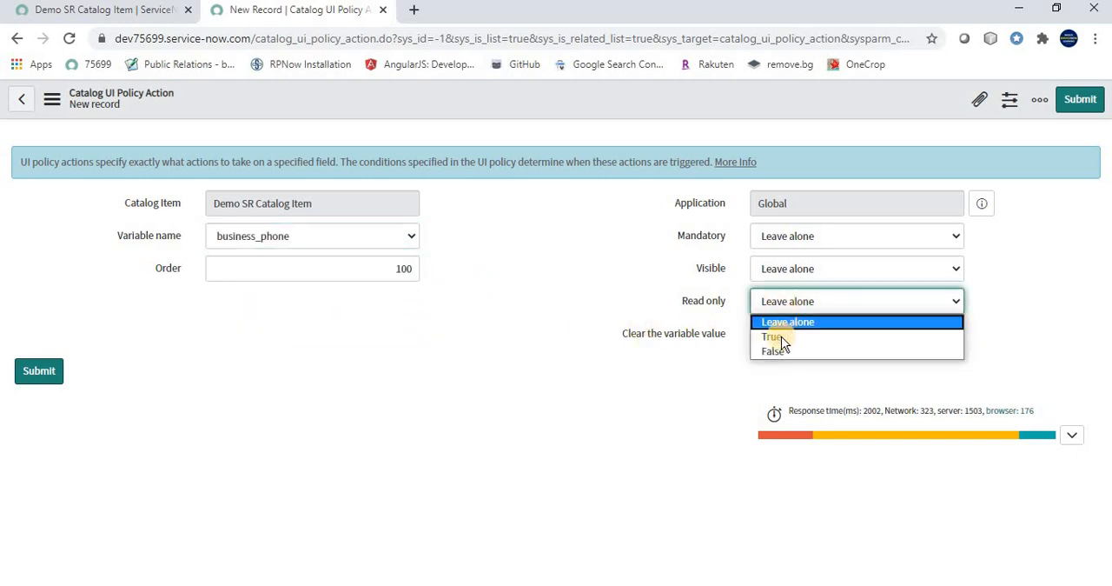
{"action": "left_click", "coordinate": [781, 337]}
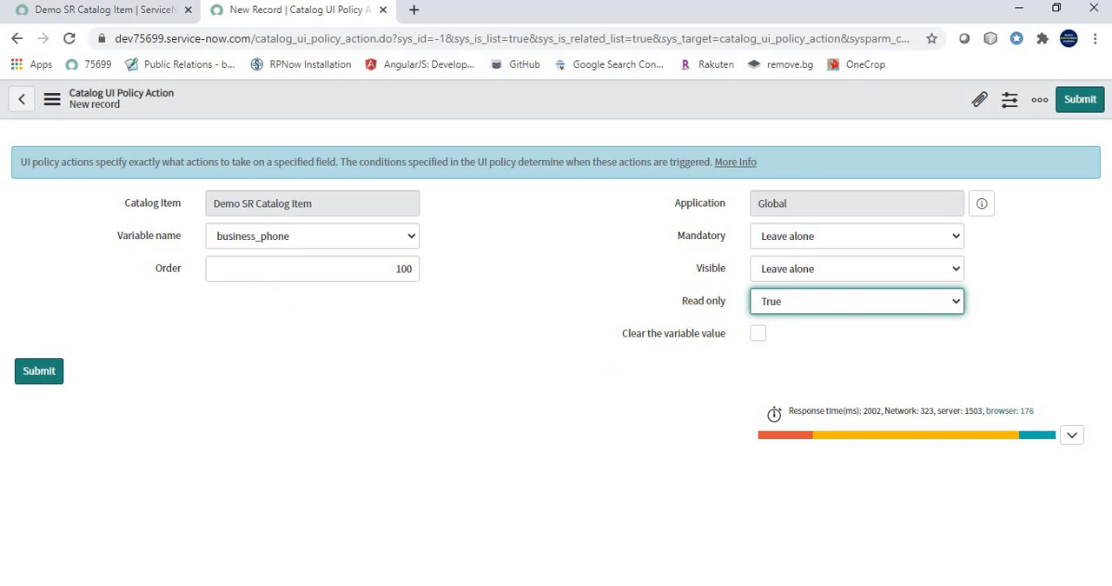
{"action": "left_click", "coordinate": [1073, 100]}
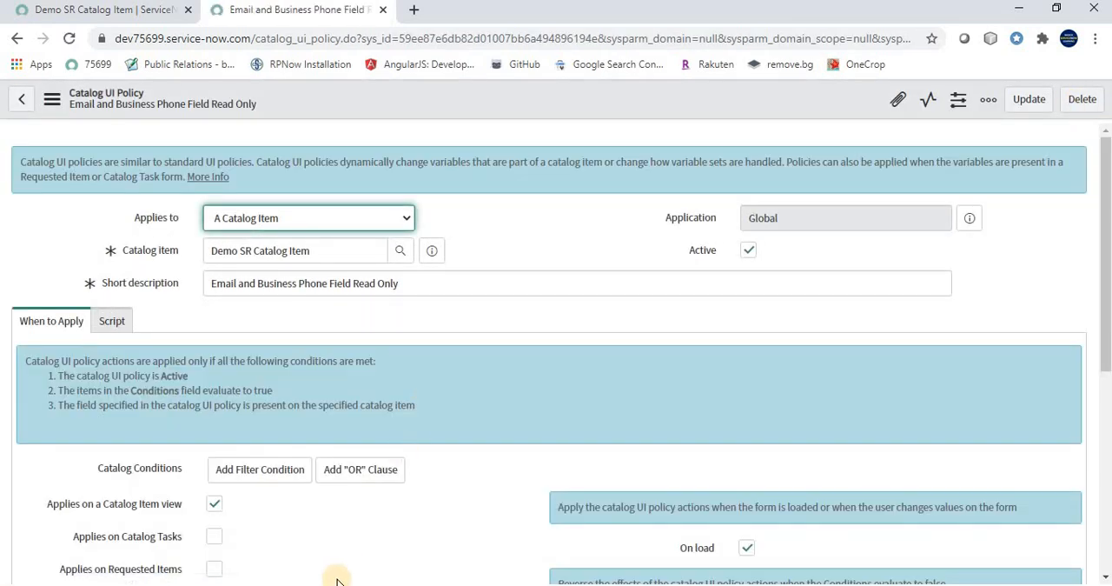
Compare the use case slide with the Email and Business Phone policy's settings and its list of policy actions
{"action": "left_click", "coordinate": [319, 585]}
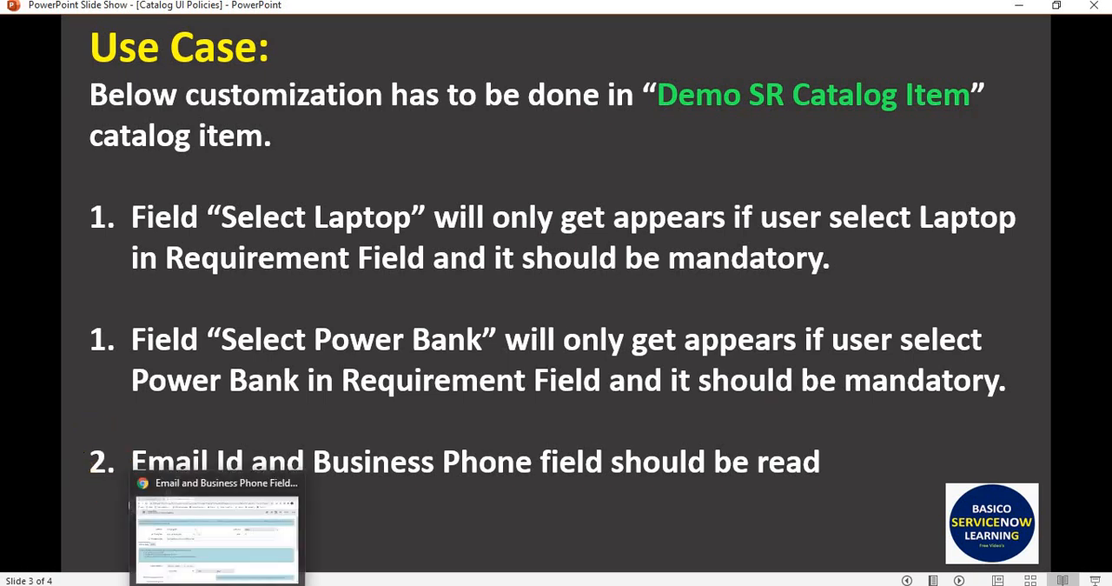
{"action": "left_click", "coordinate": [237, 522]}
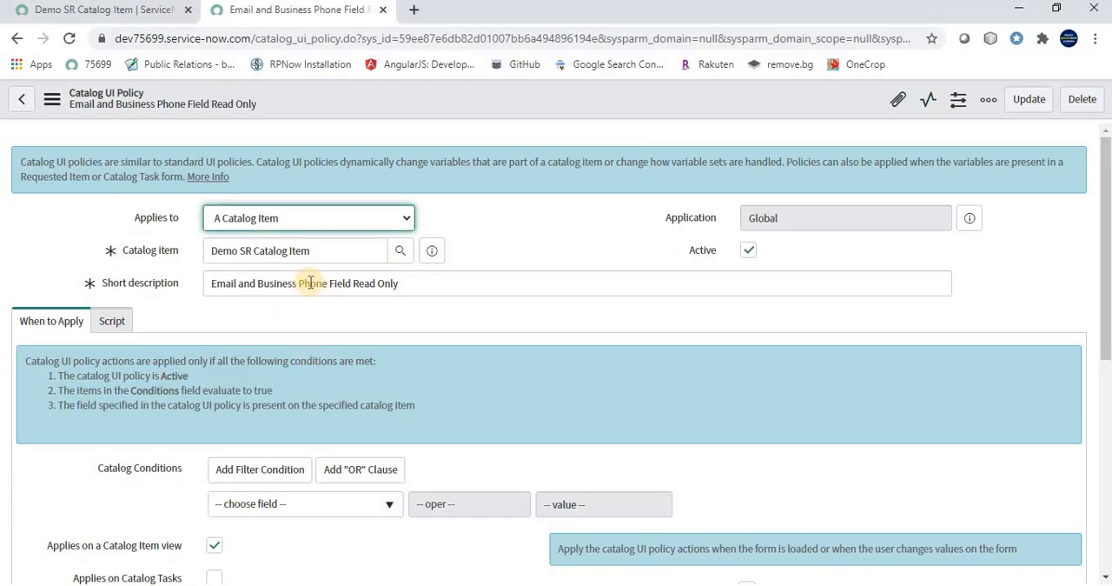
{"action": "scroll", "coordinate": [348, 340], "scroll_direction": "down", "scroll_amount": 5}
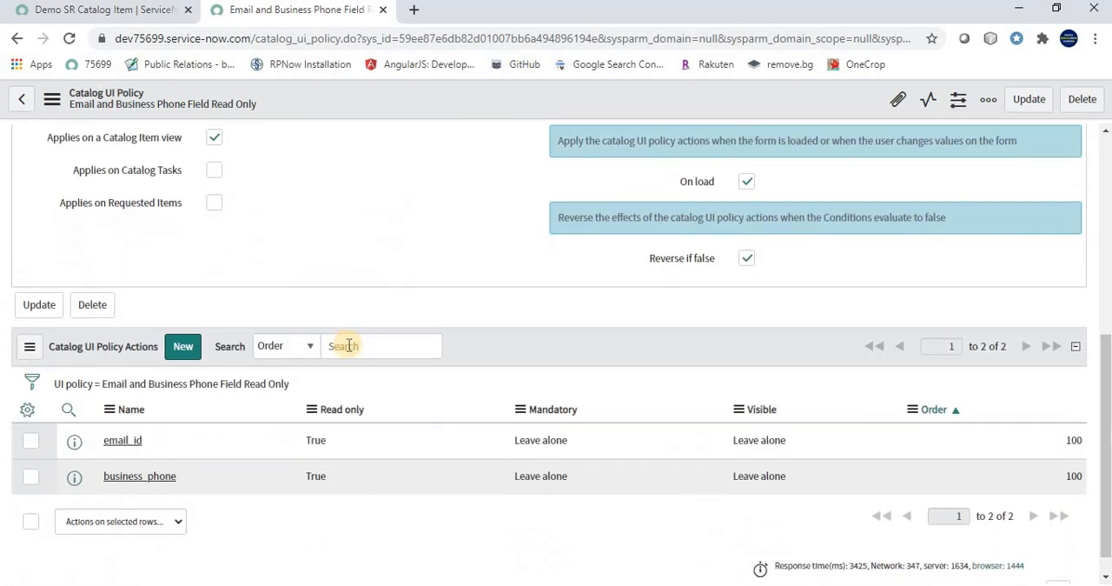
{"action": "scroll", "coordinate": [350, 345], "scroll_direction": "up", "scroll_amount": 2}
{"action": "scroll", "coordinate": [325, 334], "scroll_direction": "up", "scroll_amount": 3}
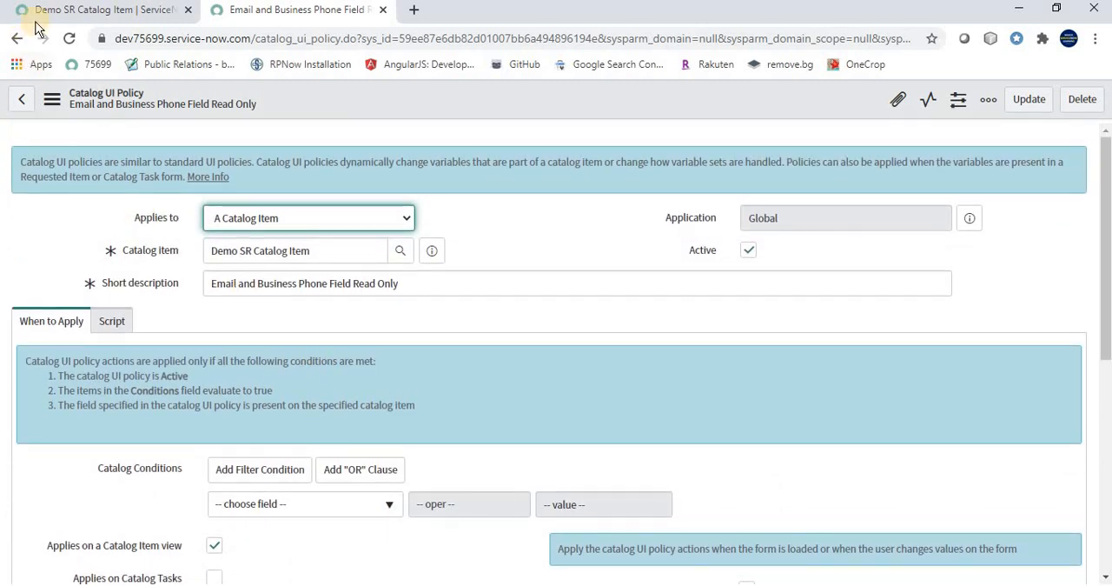
Look over the fields on the open Demo SR Catalog Item order form, and reload the form to load the new policies
{"action": "left_click", "coordinate": [78, 10]}
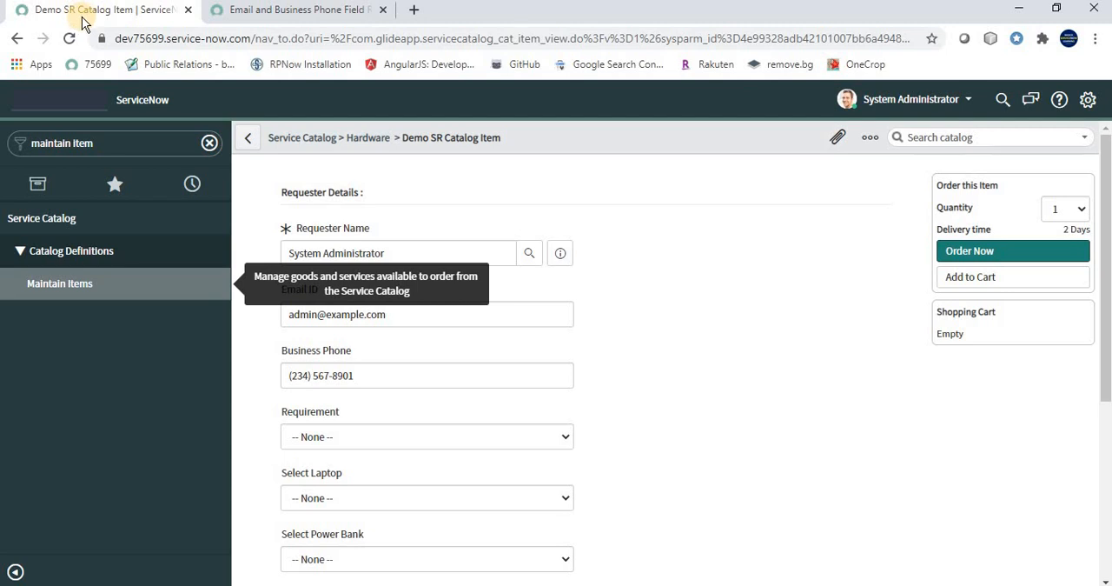
{"action": "left_click", "coordinate": [428, 39]}
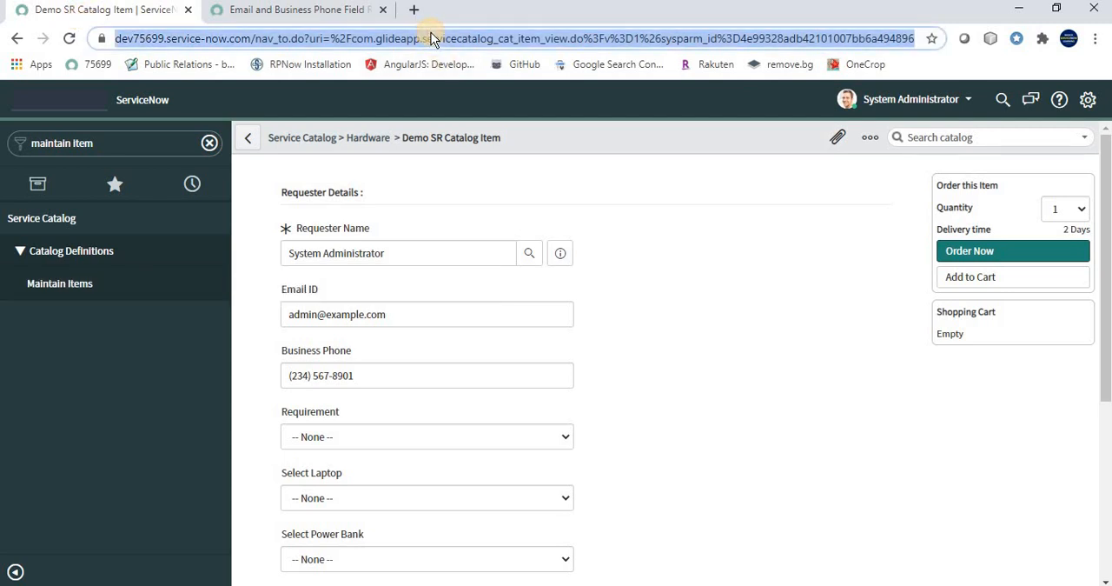
{"action": "scroll", "coordinate": [550, 283], "scroll_direction": "down", "scroll_amount": 3}
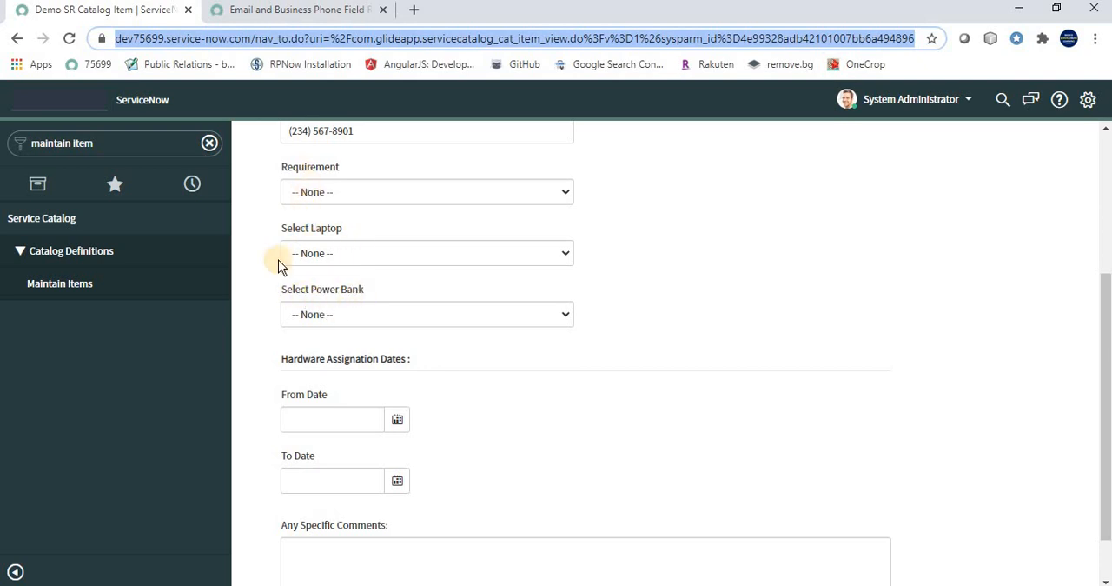
{"action": "scroll", "coordinate": [380, 279], "scroll_direction": "up", "scroll_amount": 2}
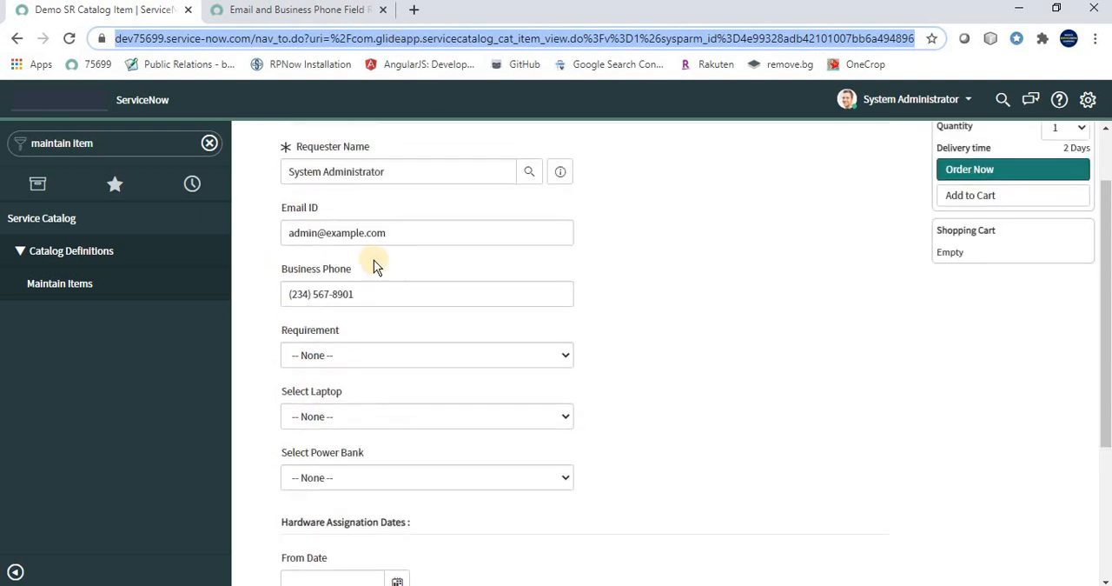
{"action": "left_click_drag", "start_coordinate": [379, 233], "coordinate": [377, 296]}
{"action": "left_click", "coordinate": [377, 295]}
{"action": "left_click", "coordinate": [390, 38]}
{"action": "key", "text": "Return"}
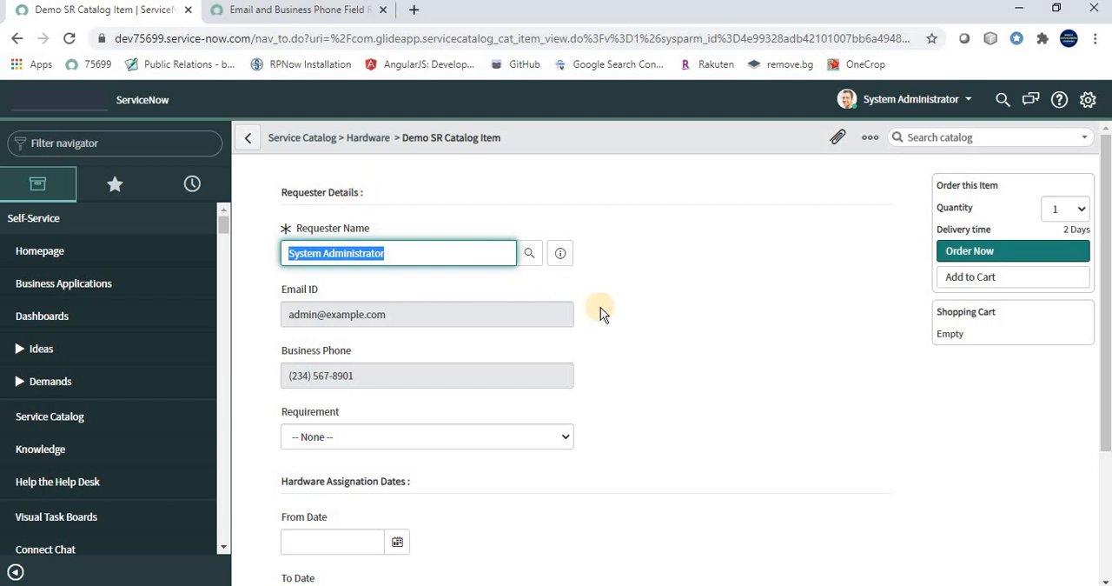
Test whether the Email ID and Business Phone fields on the order form can be edited
{"action": "left_click_drag", "start_coordinate": [443, 311], "coordinate": [288, 320]}
{"action": "left_click", "coordinate": [485, 301]}
{"action": "left_click_drag", "start_coordinate": [448, 314], "coordinate": [287, 318]}
{"action": "left_click", "coordinate": [462, 320]}
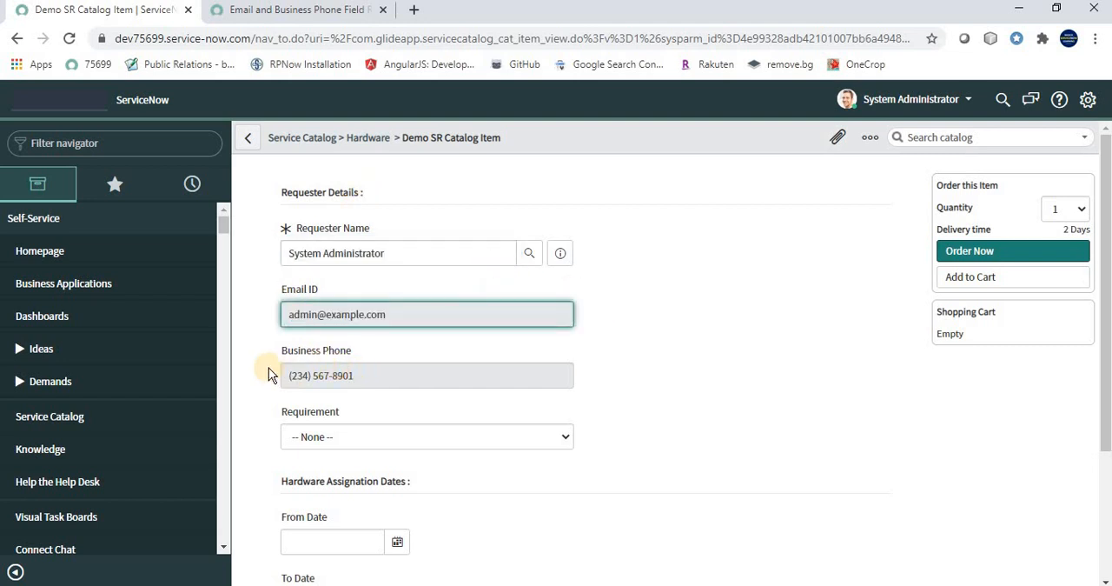
{"action": "left_click", "coordinate": [300, 351]}
{"action": "left_click", "coordinate": [377, 371]}
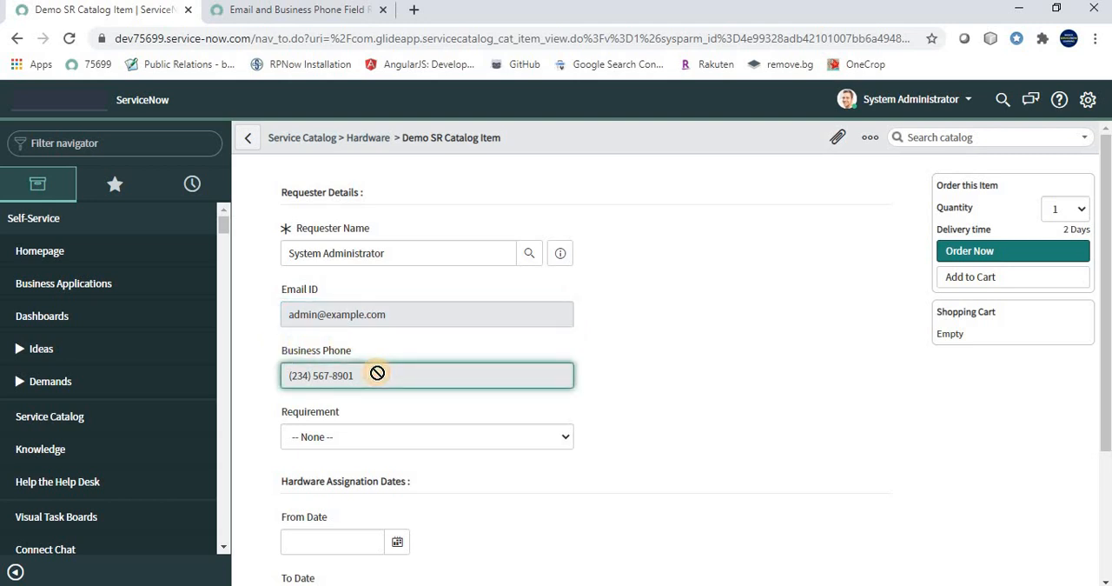
Set Requirement to Laptop and inspect the choices of the Select Laptop field
{"action": "scroll", "coordinate": [755, 301], "scroll_direction": "down", "scroll_amount": 2}
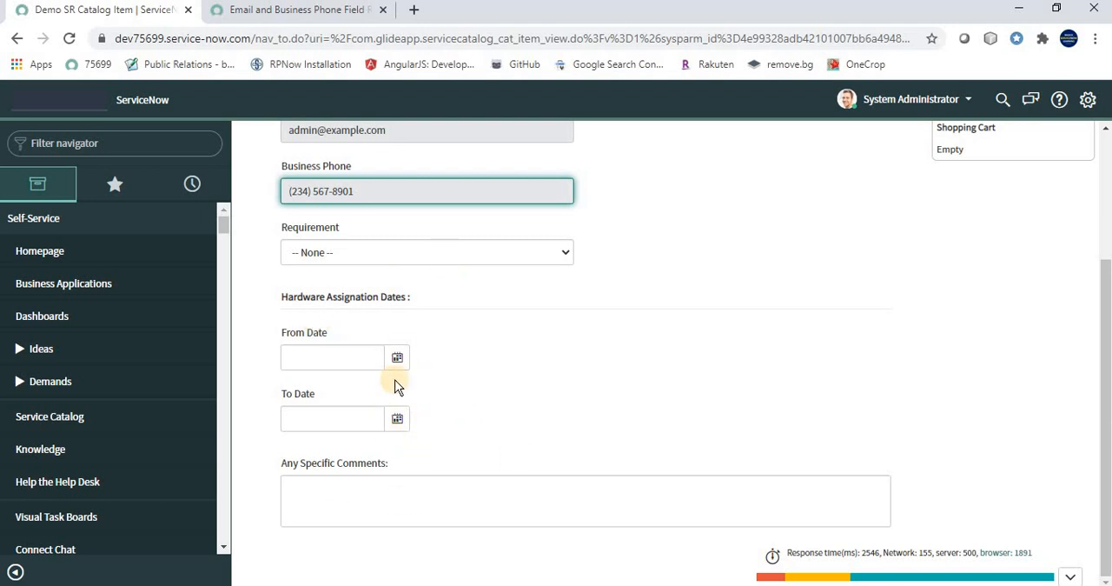
{"action": "left_click", "coordinate": [348, 251]}
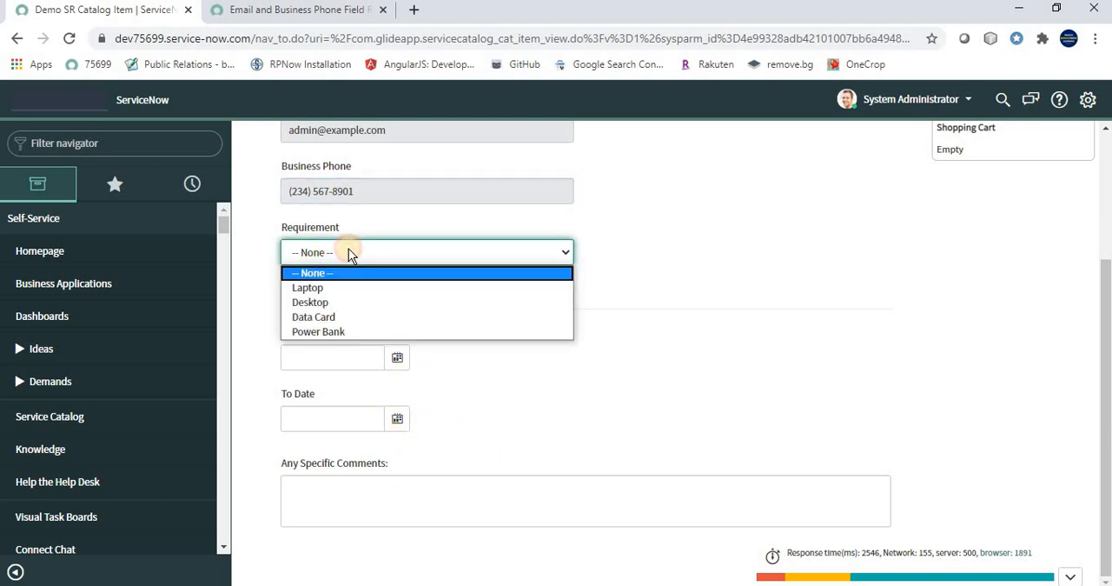
{"action": "left_click", "coordinate": [311, 287]}
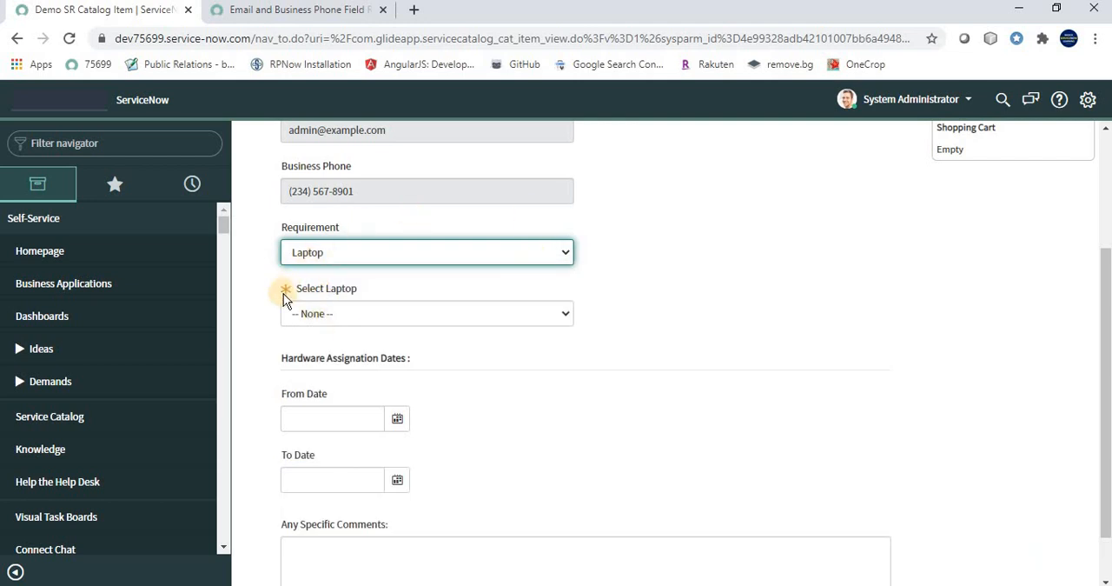
{"action": "left_click", "coordinate": [328, 318]}
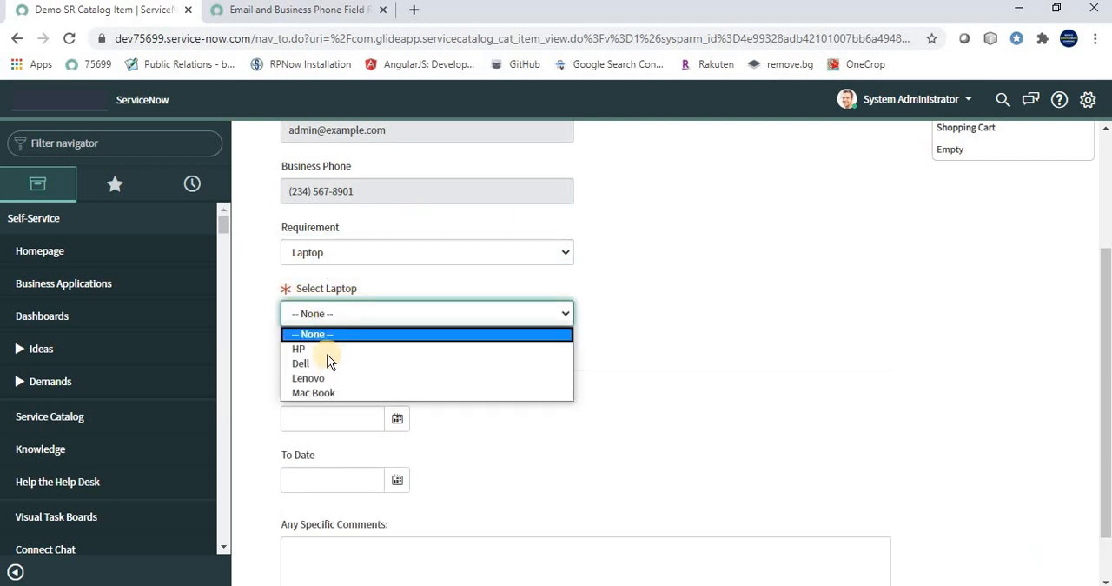
Set Requirement to Power Bank and inspect the choices of the Select Power Bank field without picking one
{"action": "left_click", "coordinate": [452, 244]}
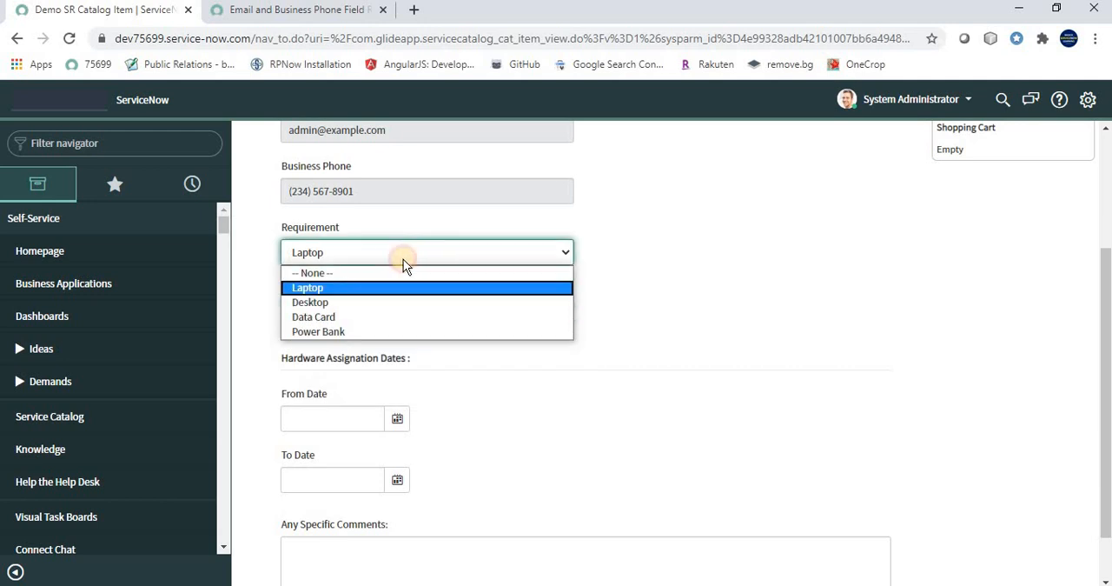
{"action": "left_click", "coordinate": [322, 336]}
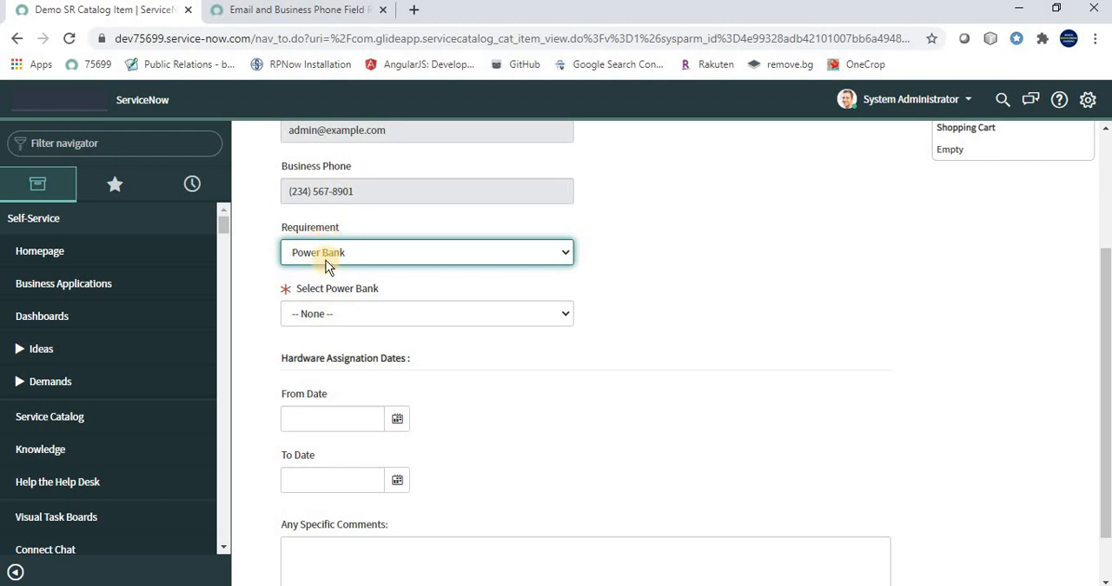
{"action": "left_click", "coordinate": [334, 314]}
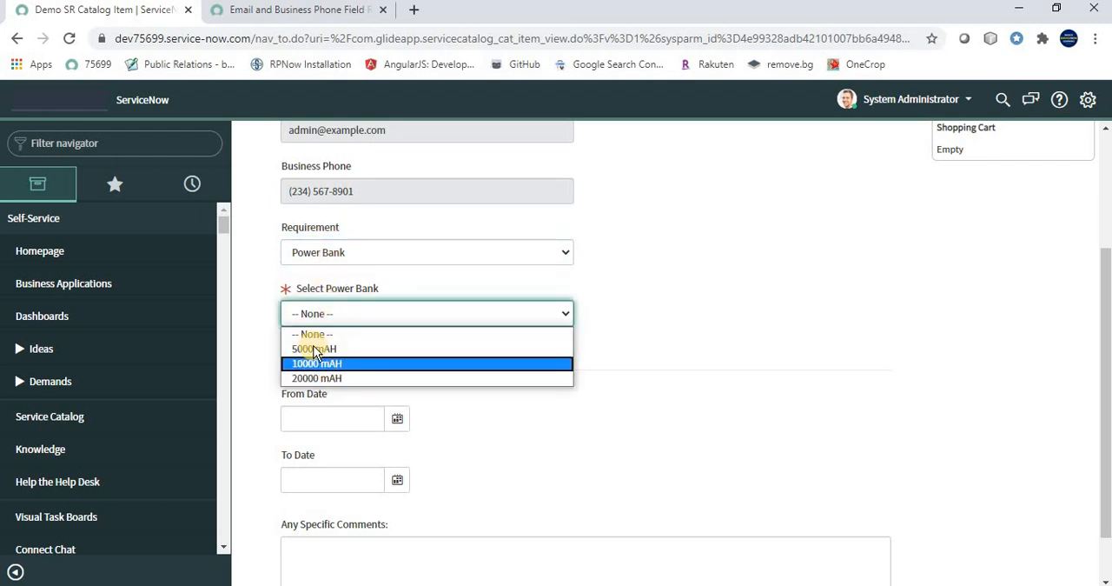
{"action": "left_click", "coordinate": [765, 197]}
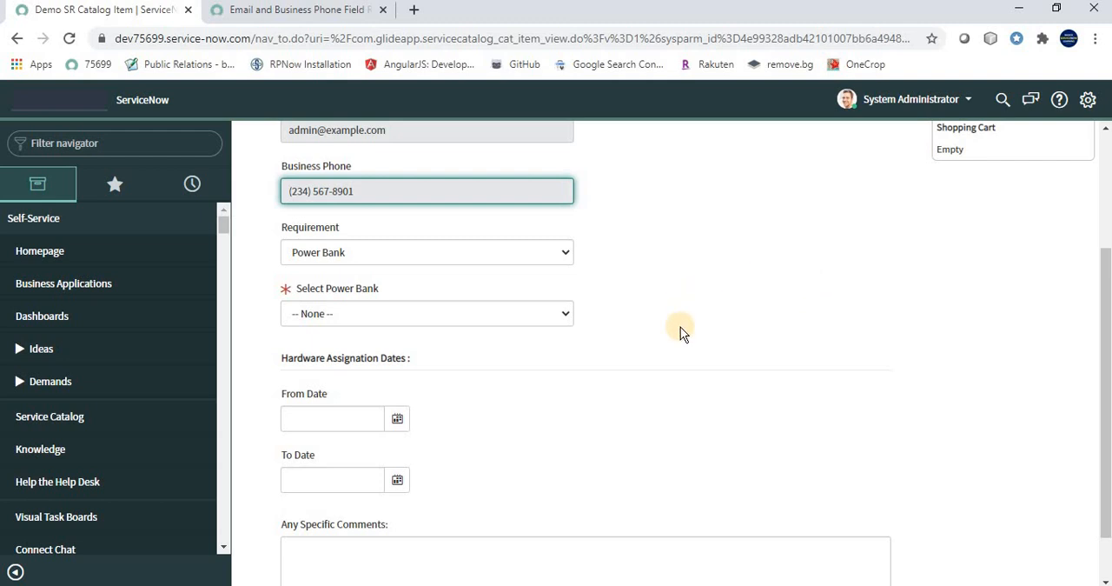
Look over the order form's Requester Details fields once more, and switch to the closing slide in PowerPoint
{"action": "scroll", "coordinate": [709, 346], "scroll_direction": "up", "scroll_amount": 1}
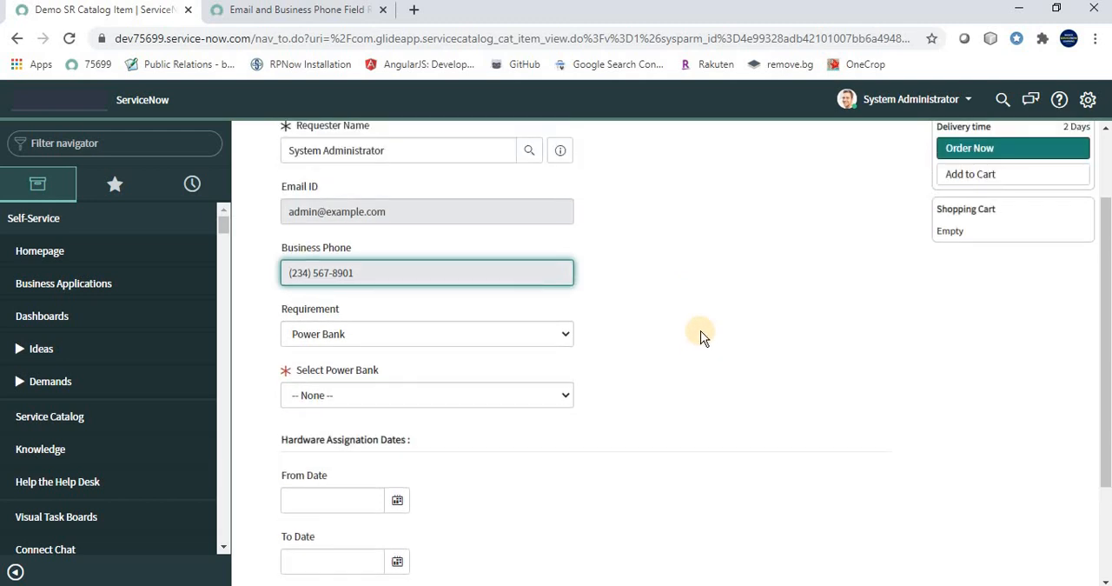
{"action": "scroll", "coordinate": [702, 340], "scroll_direction": "up", "scroll_amount": 1}
{"action": "scroll", "coordinate": [704, 337], "scroll_direction": "up", "scroll_amount": 1}
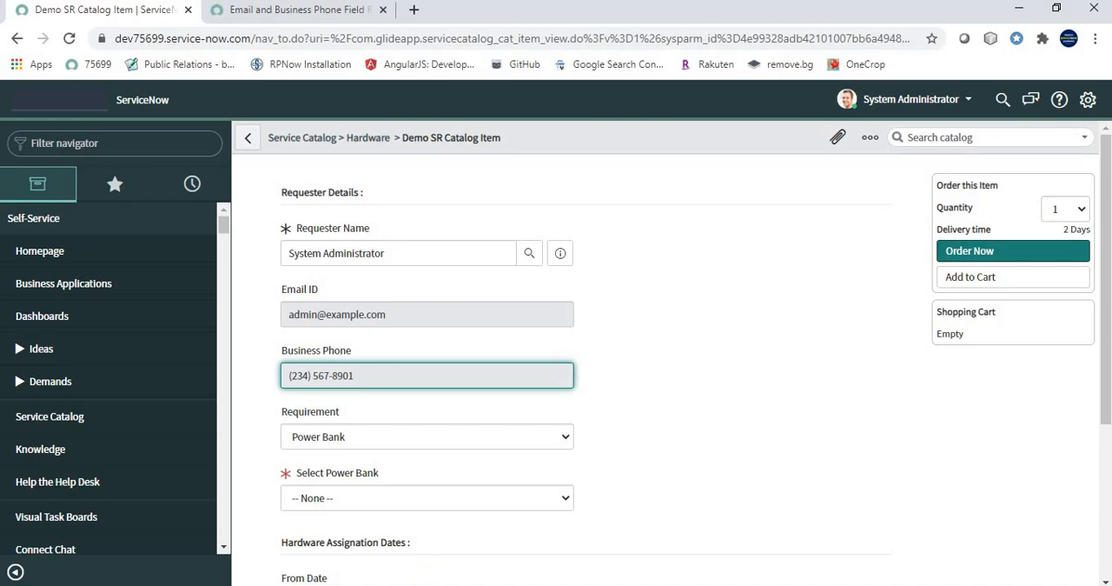
{"action": "left_click", "coordinate": [428, 585]}
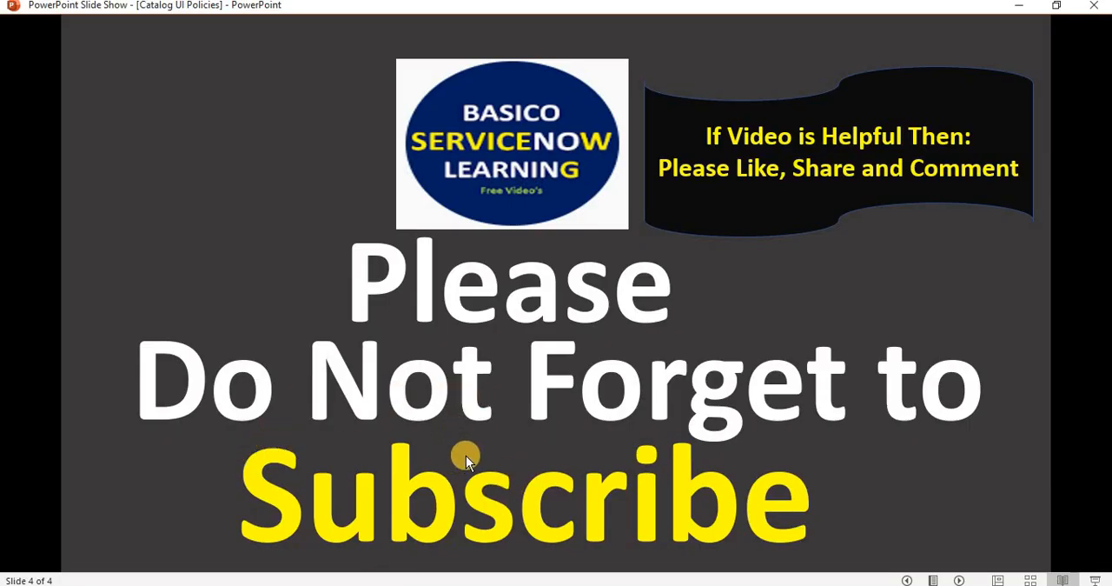